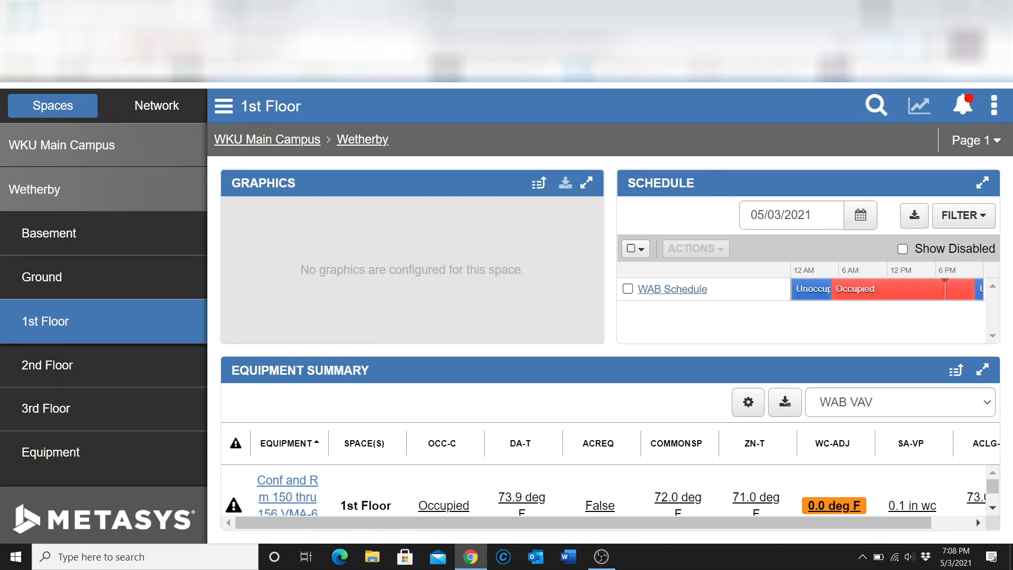
Switch to wab_bg123fp.pdf and capture the Wetherby ground-floor building outline with Snipping Tool
{"action": "key", "text": "ctrl+Tab"}
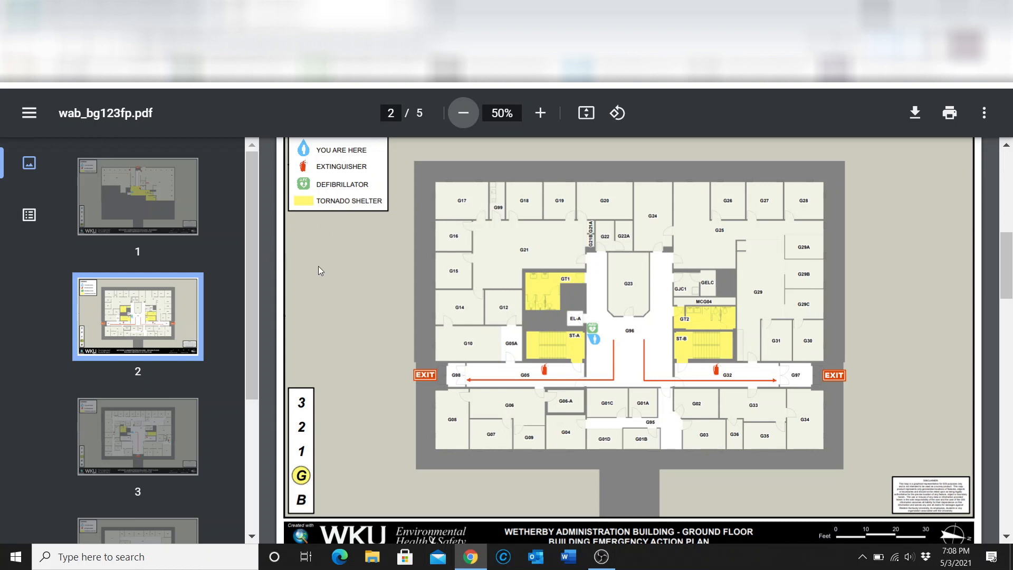
{"action": "left_click", "coordinate": [169, 554]}
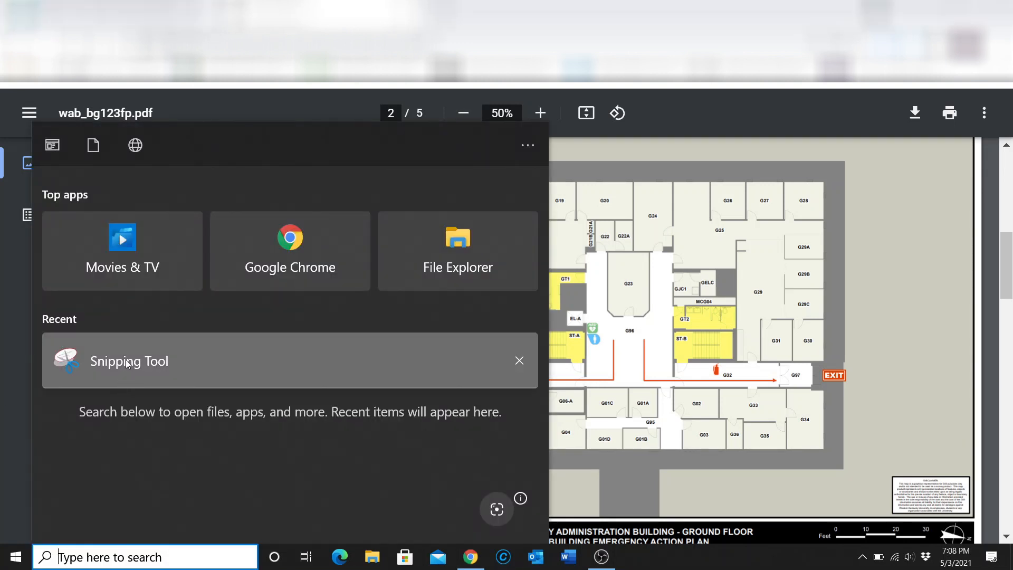
{"action": "left_click", "coordinate": [128, 363]}
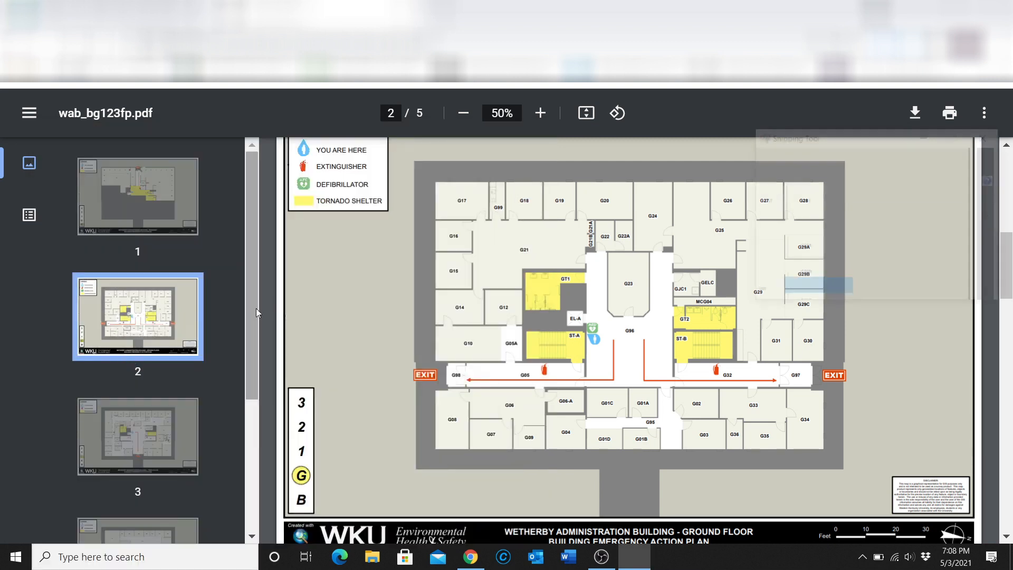
{"action": "left_click_drag", "start_coordinate": [828, 139], "coordinate": [923, 131]}
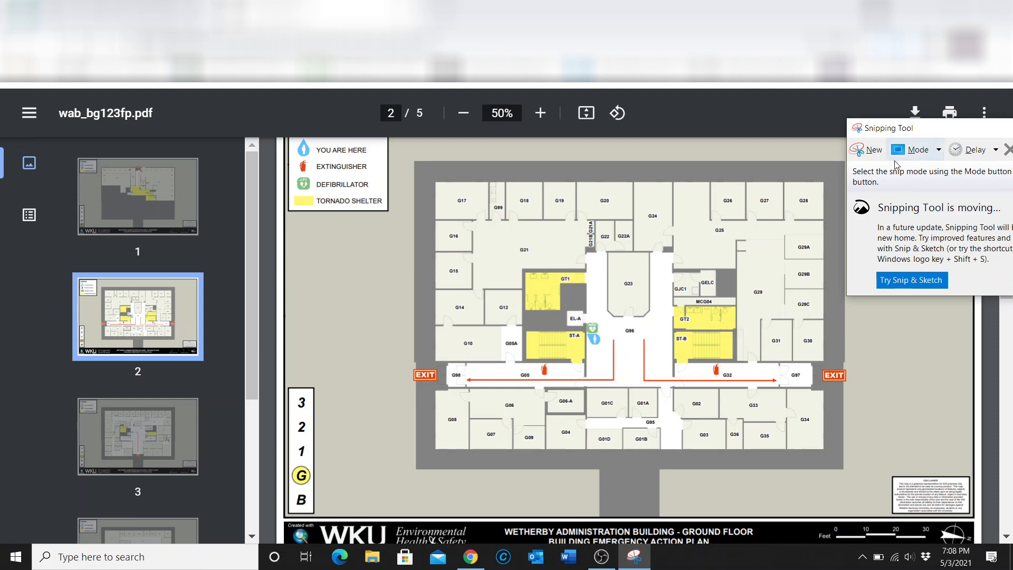
{"action": "left_click", "coordinate": [879, 154]}
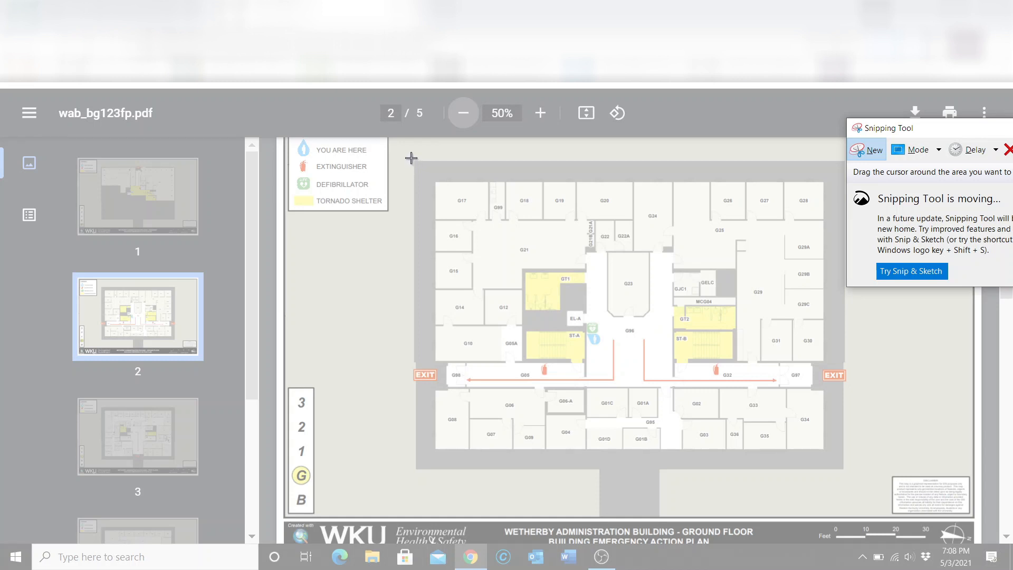
{"action": "left_click_drag", "start_coordinate": [410, 158], "coordinate": [847, 469]}
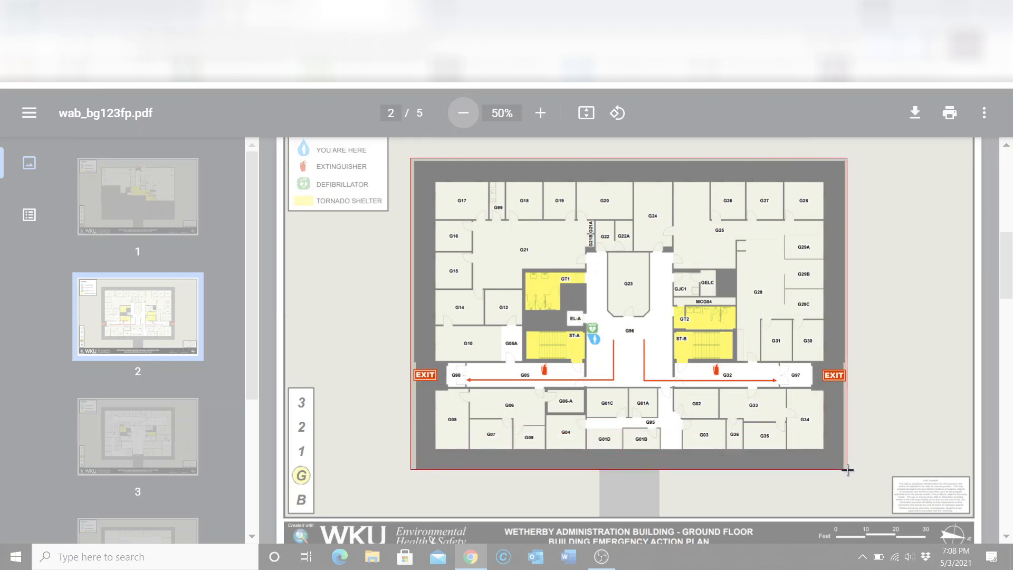
{"action": "left_click_drag", "start_coordinate": [847, 469], "coordinate": [848, 474]}
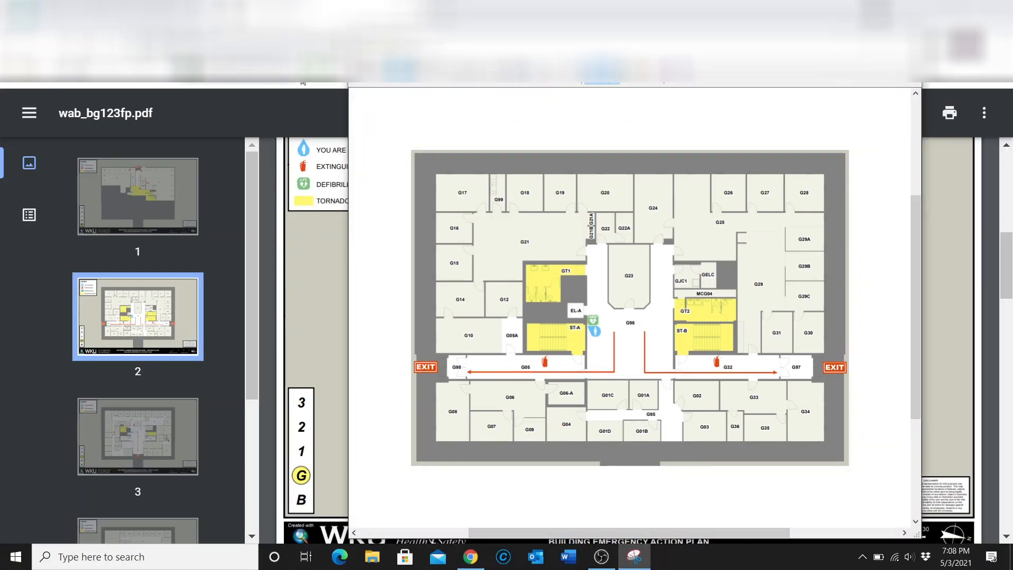
Save the captured floor plan as a PNG named "Ground Floor" in the Downloads folder
{"action": "left_click", "coordinate": [358, 54]}
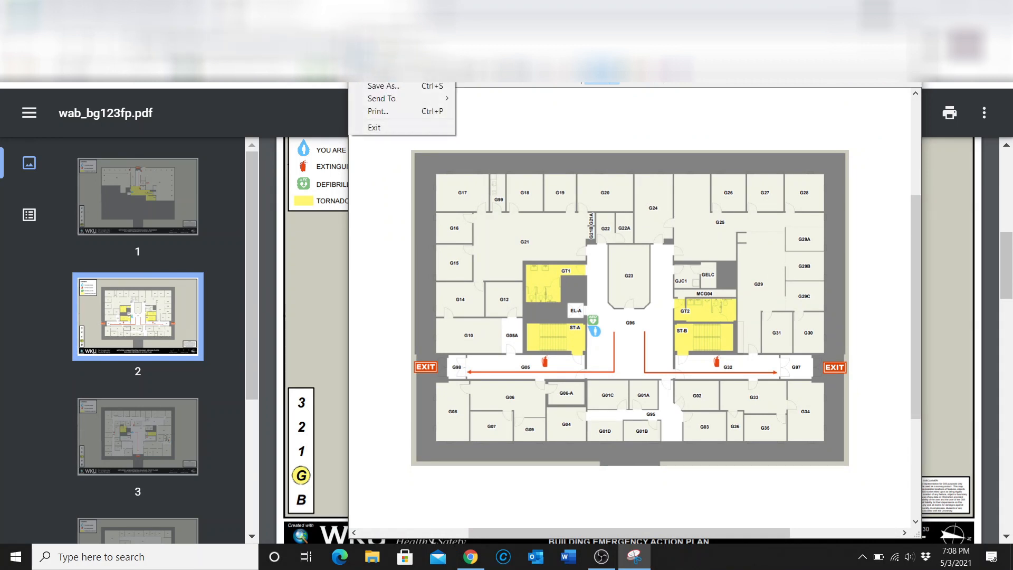
{"action": "left_click", "coordinate": [384, 89]}
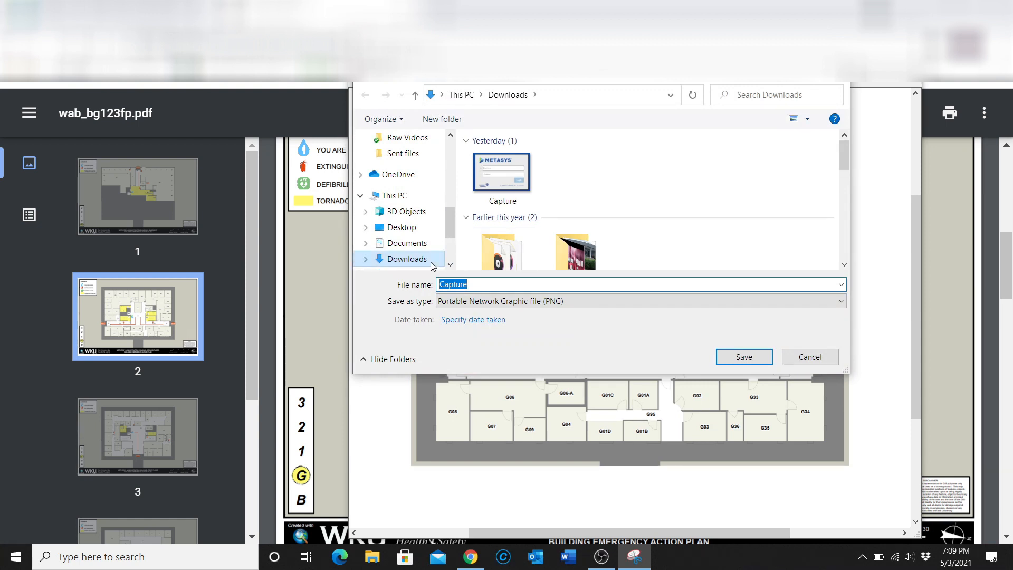
{"action": "type", "text": "G"}
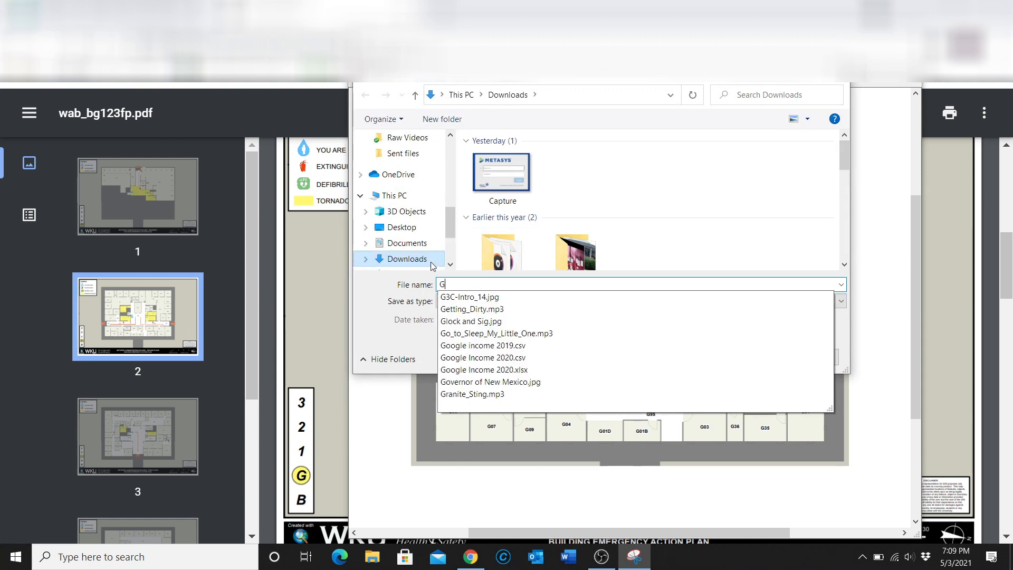
{"action": "type", "text": "round Floor"}
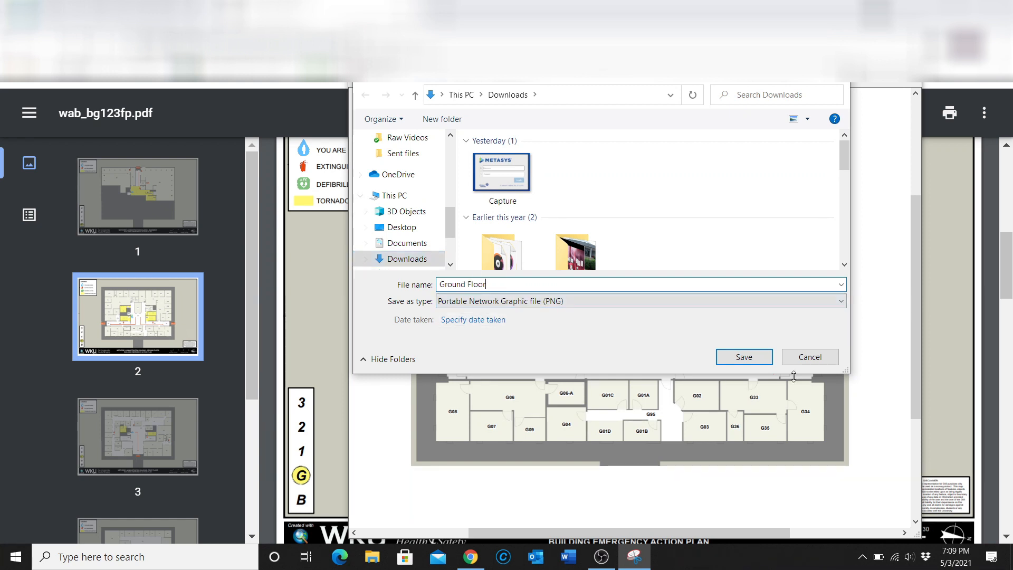
{"action": "left_click", "coordinate": [748, 360]}
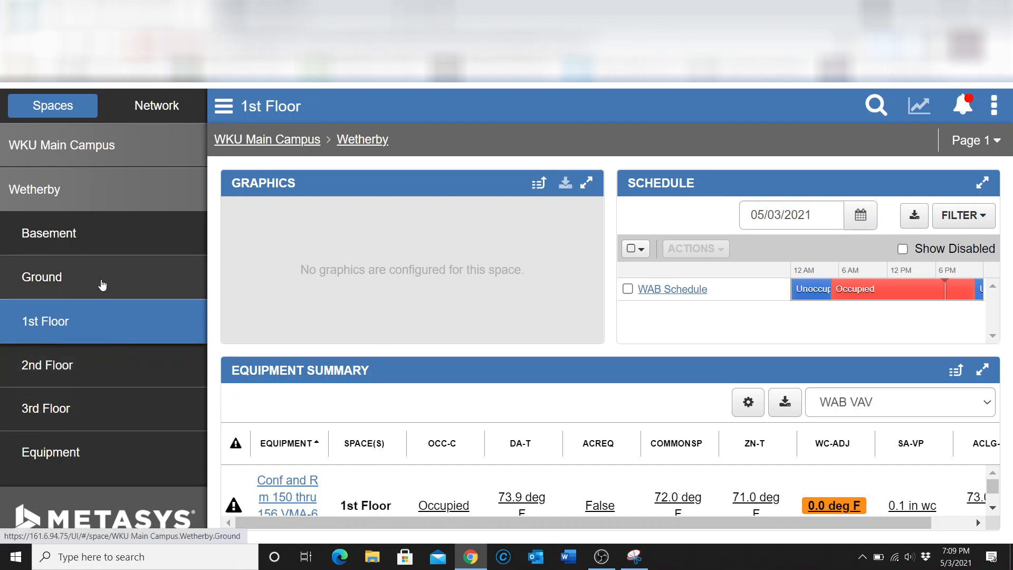
Switch to Metasys, open Wetherby's Ground space, and review the VAV units in its enlarged equipment summary
{"action": "left_click", "coordinate": [42, 280]}
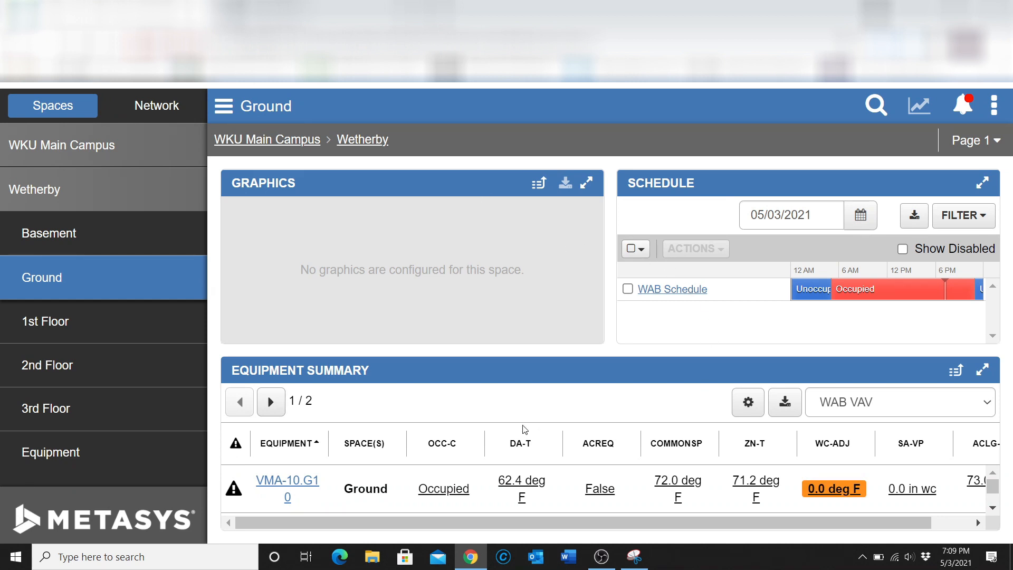
{"action": "scroll", "coordinate": [565, 480], "scroll_direction": "down", "scroll_amount": 2}
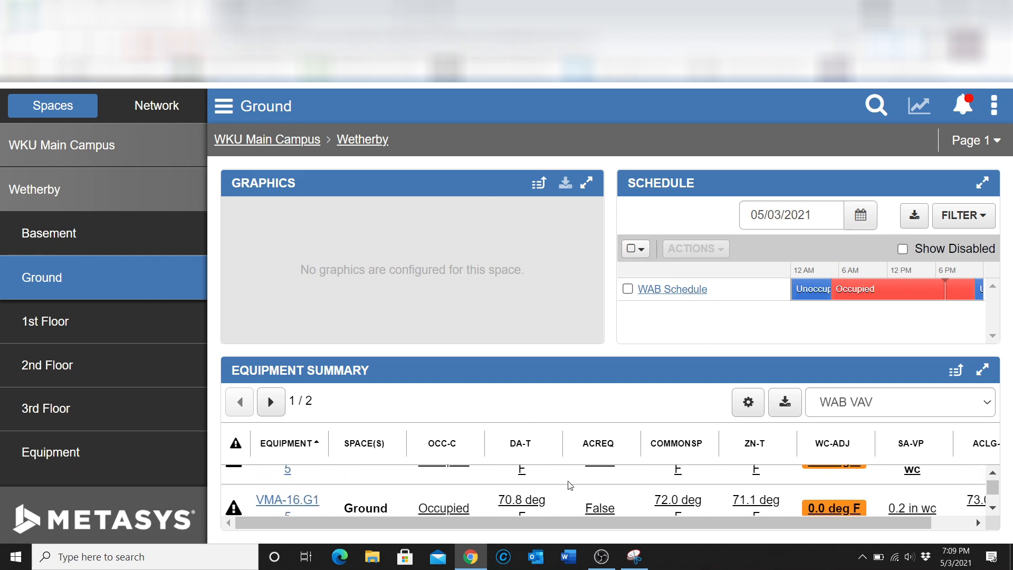
{"action": "scroll", "coordinate": [591, 478], "scroll_direction": "up", "scroll_amount": 2}
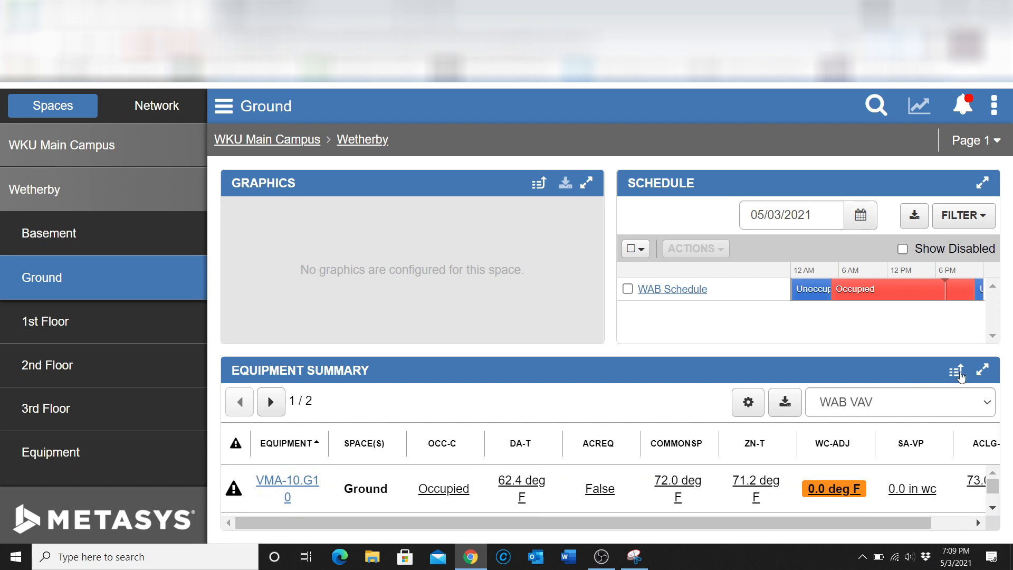
{"action": "left_click", "coordinate": [981, 370]}
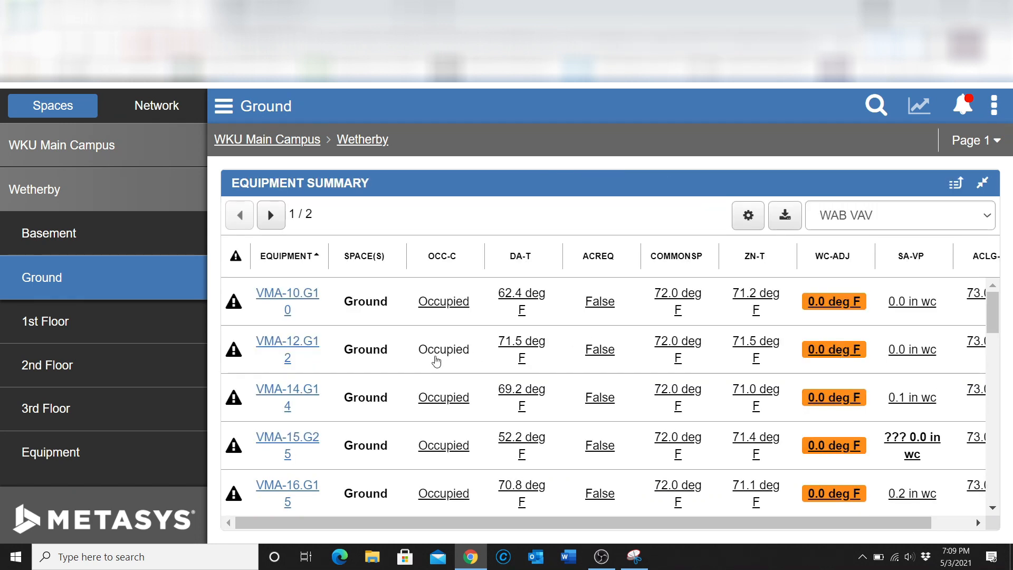
{"action": "scroll", "coordinate": [341, 352], "scroll_direction": "down", "scroll_amount": 6}
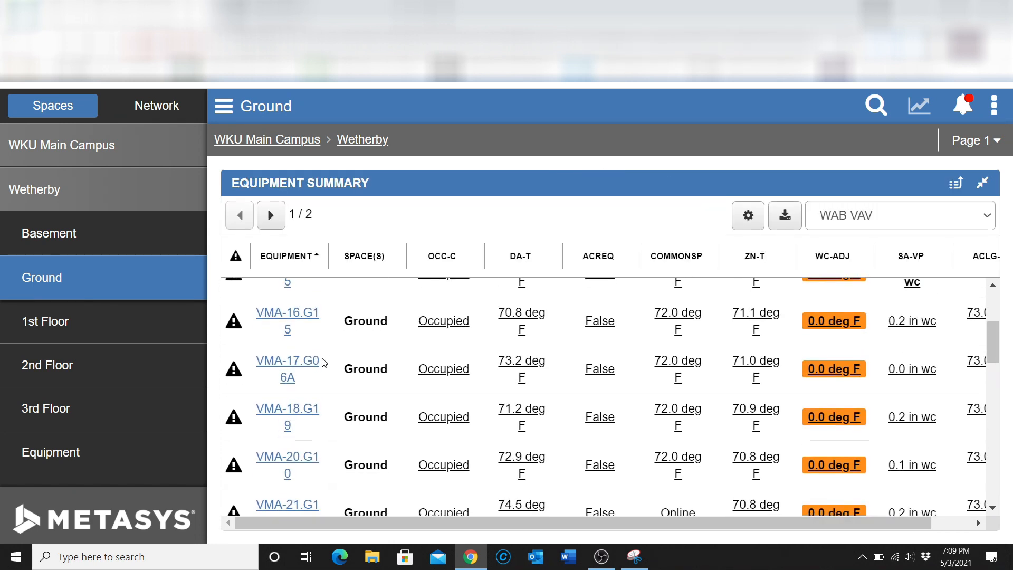
{"action": "scroll", "coordinate": [332, 375], "scroll_direction": "down", "scroll_amount": 2}
{"action": "scroll", "coordinate": [332, 369], "scroll_direction": "up", "scroll_amount": 8}
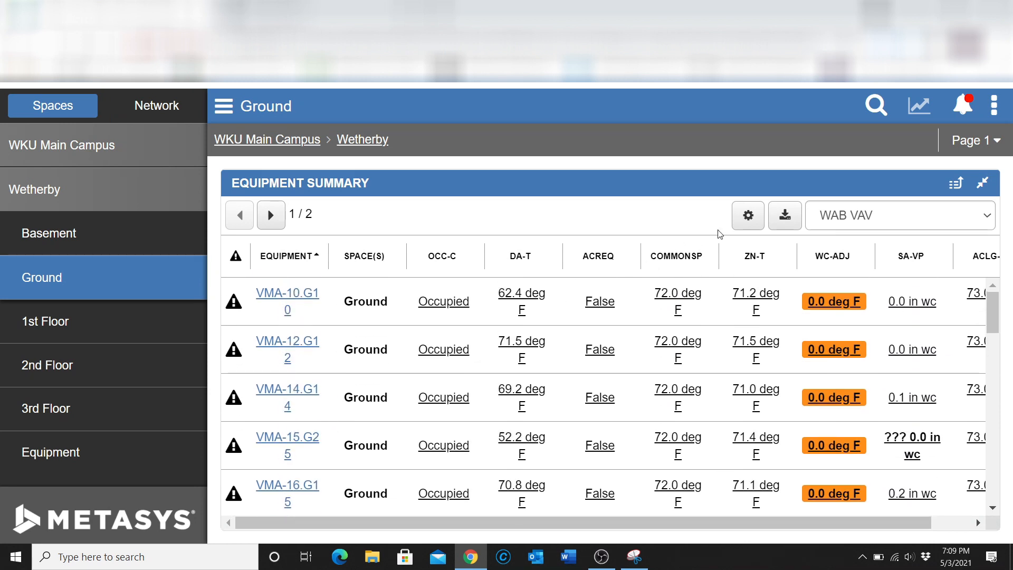
{"action": "left_click", "coordinate": [983, 183]}
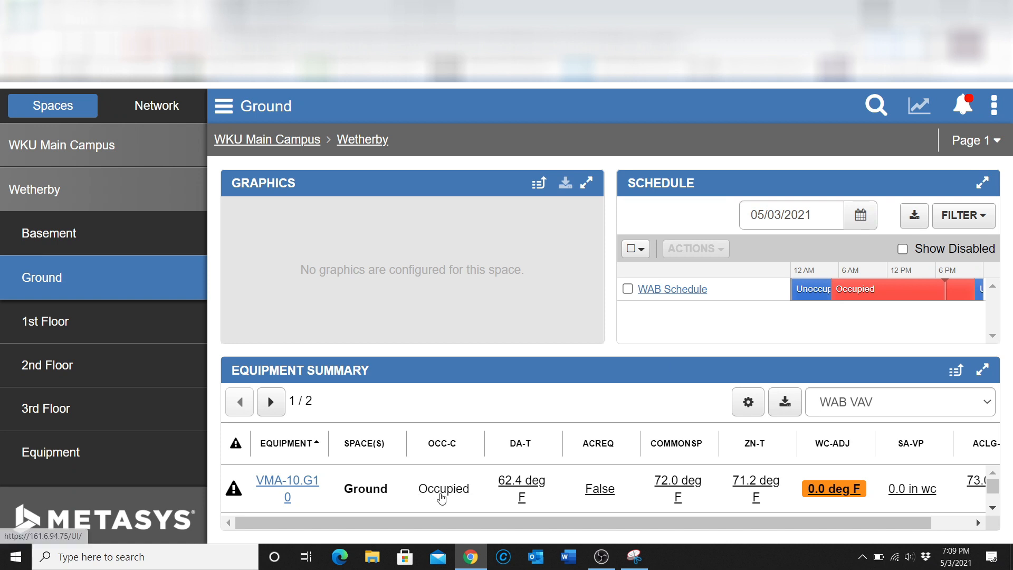
{"action": "scroll", "coordinate": [441, 495], "scroll_direction": "down", "scroll_amount": 1}
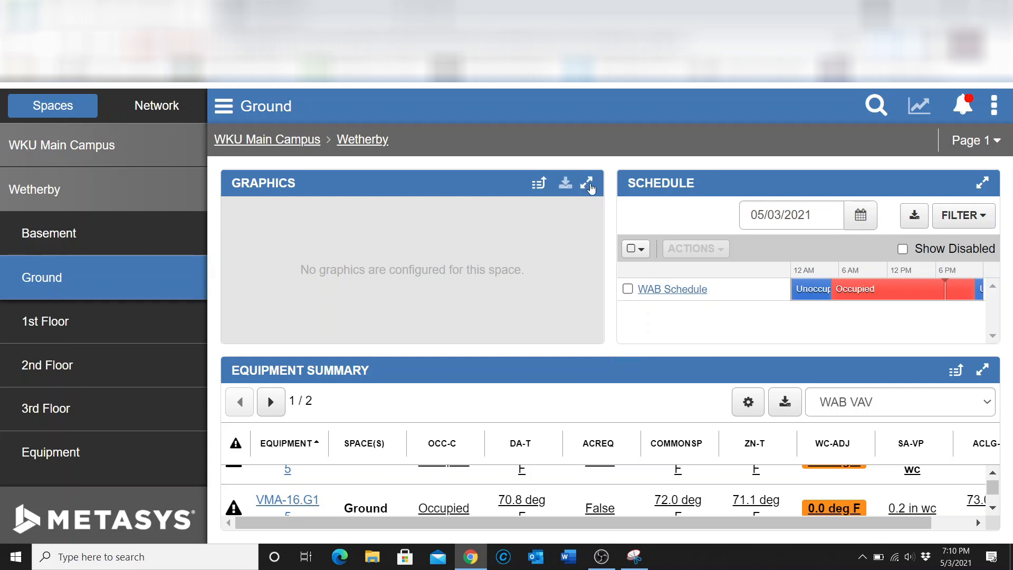
Enlarge the Ground space's graphics area and open Graphics Manager for that space
{"action": "left_click", "coordinate": [587, 184]}
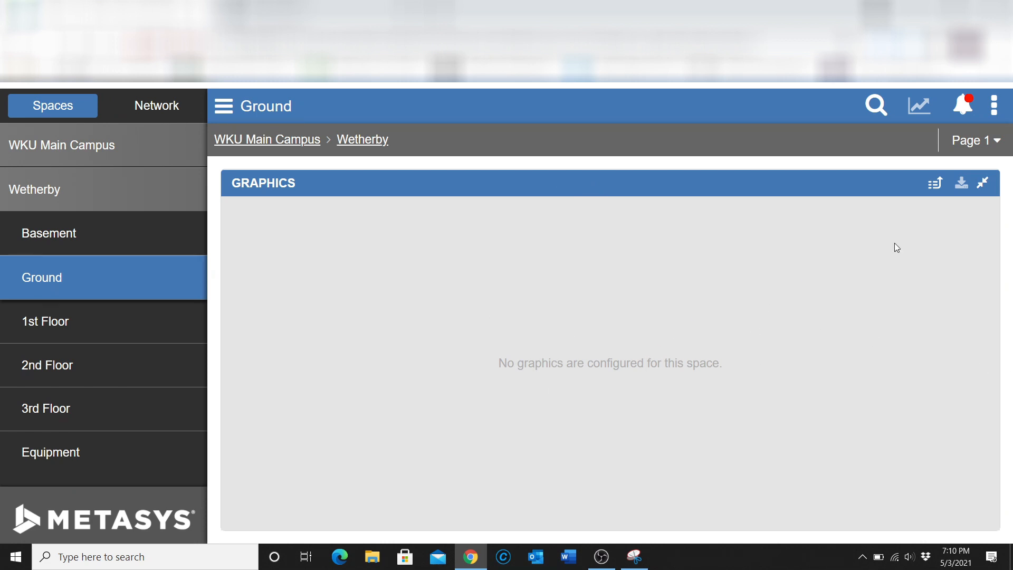
{"action": "left_click", "coordinate": [995, 105]}
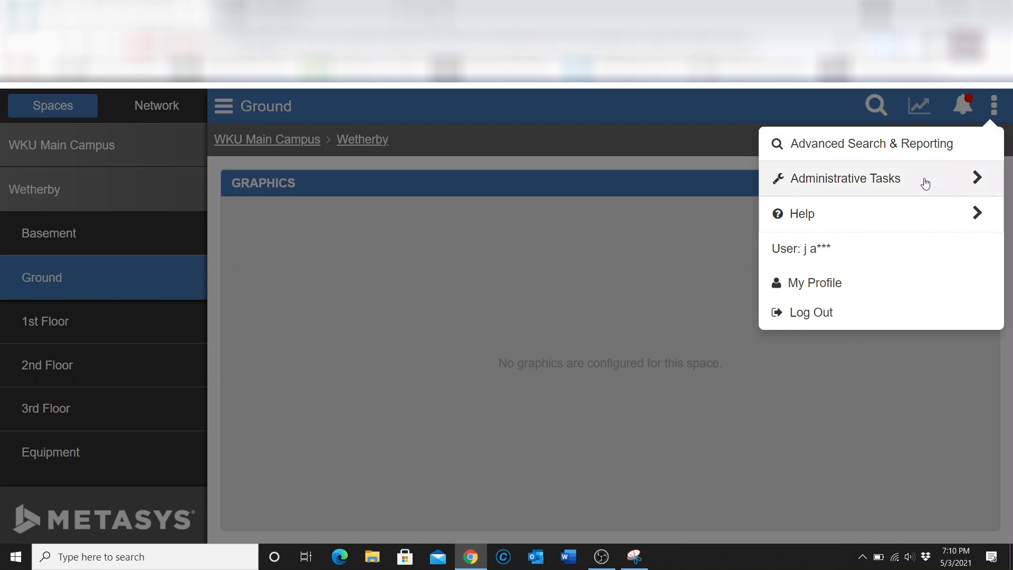
{"action": "left_click", "coordinate": [891, 181]}
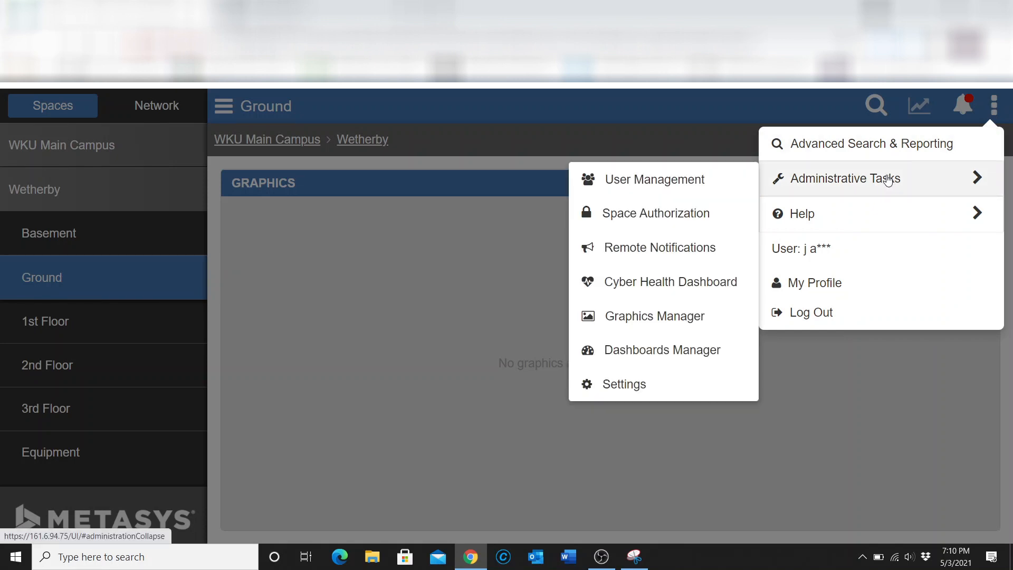
{"action": "left_click", "coordinate": [654, 316]}
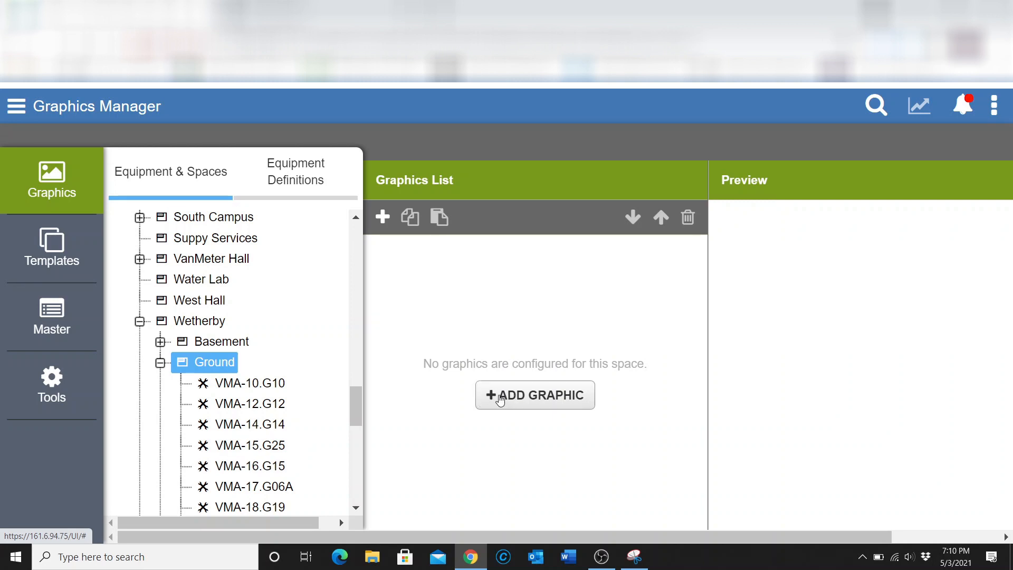
Create a new graphic named "Ground Floor" for the Ground space from the default Blank template
{"action": "left_click", "coordinate": [513, 396]}
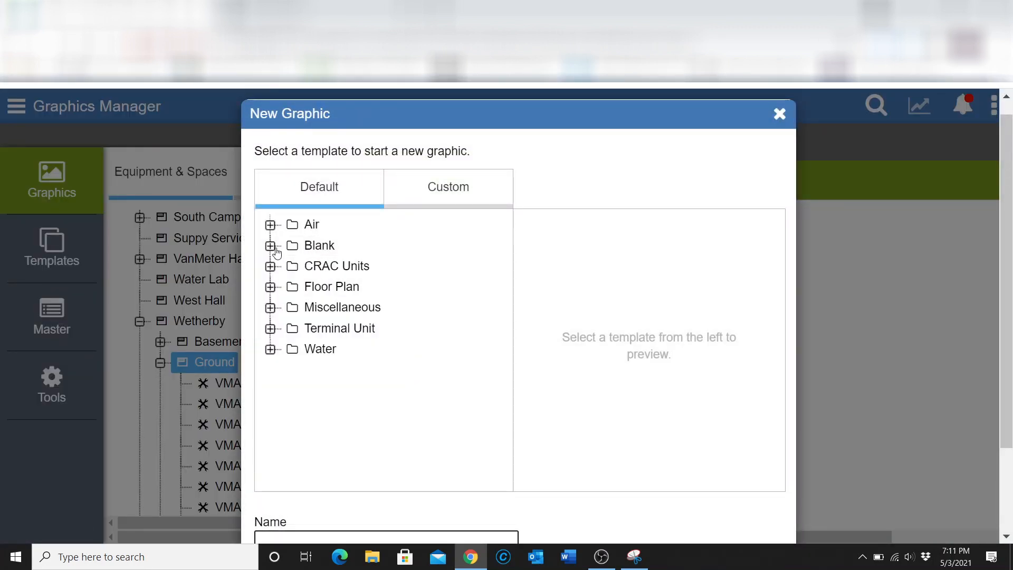
{"action": "left_click", "coordinate": [270, 245]}
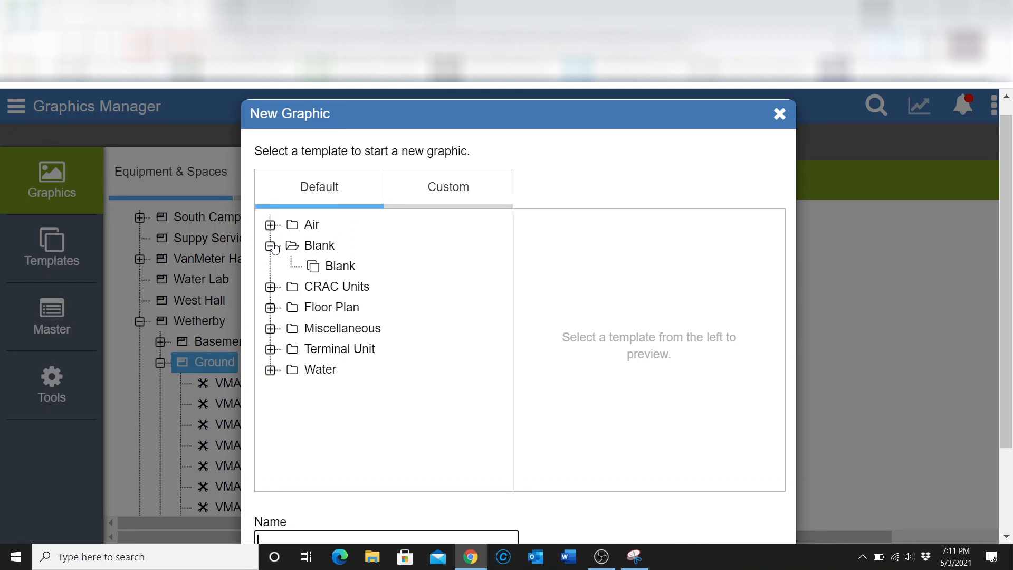
{"action": "left_click", "coordinate": [323, 265]}
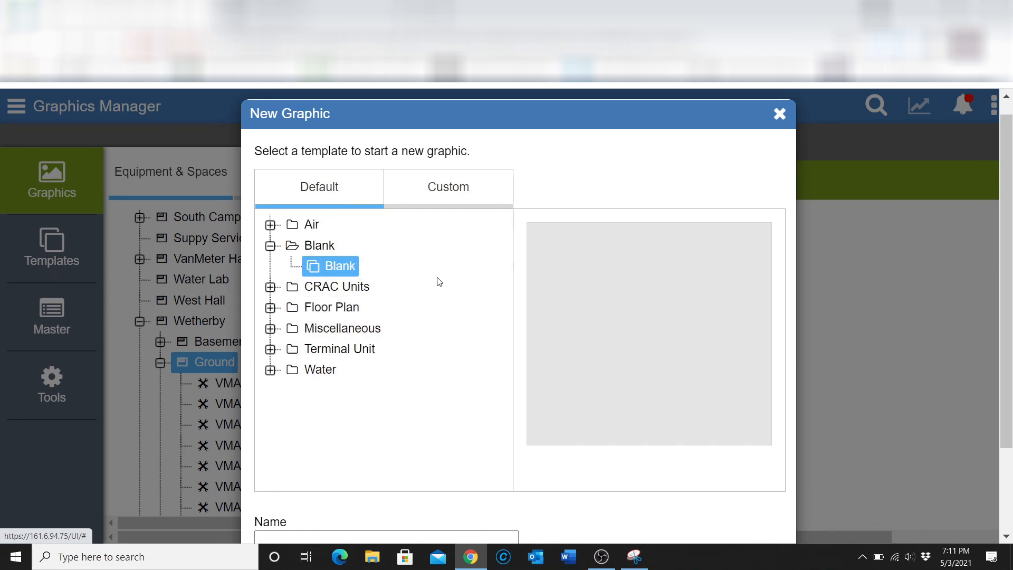
{"action": "scroll", "coordinate": [474, 388], "scroll_direction": "down", "scroll_amount": 3}
{"action": "left_click", "coordinate": [364, 427]}
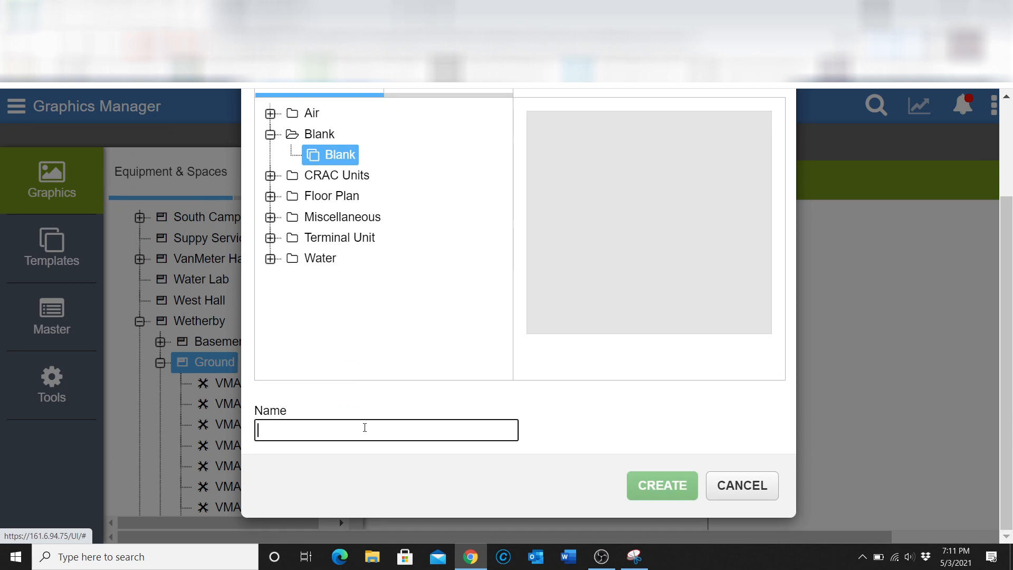
{"action": "type", "text": "Ground Floor"}
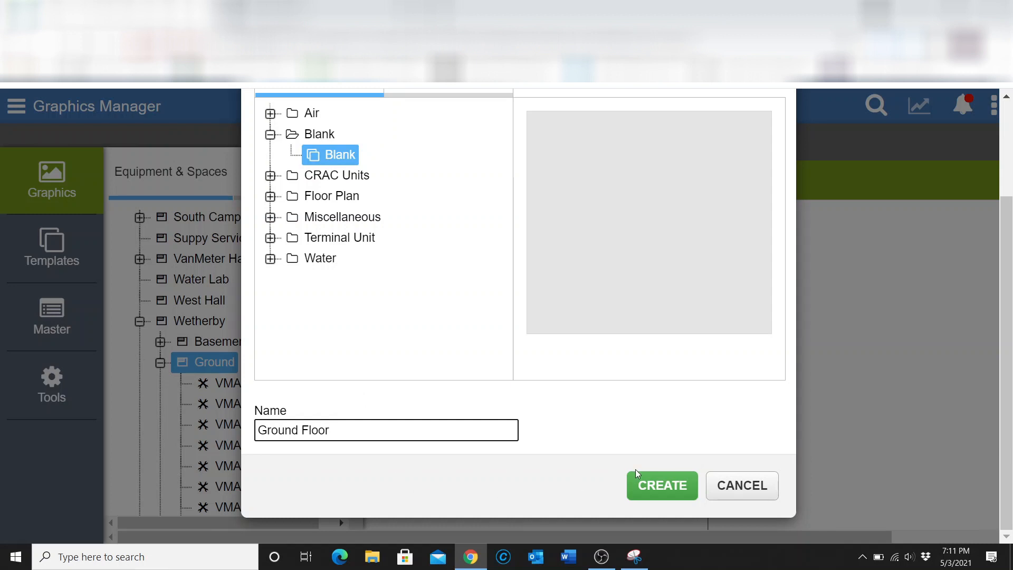
{"action": "left_click", "coordinate": [649, 486]}
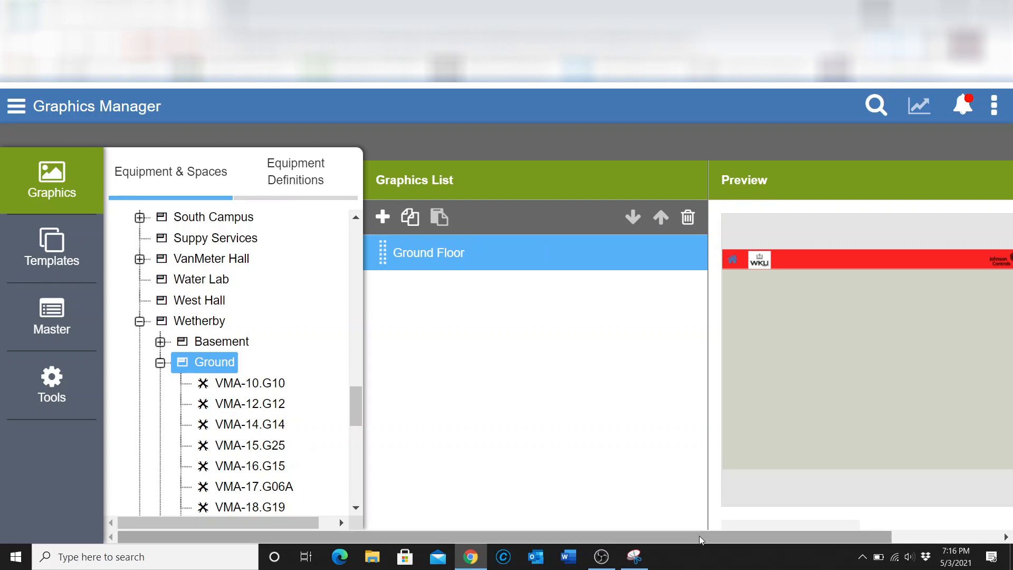
Open the Ground Floor graphic for editing and display its layers
{"action": "left_click_drag", "start_coordinate": [703, 537], "coordinate": [812, 539]}
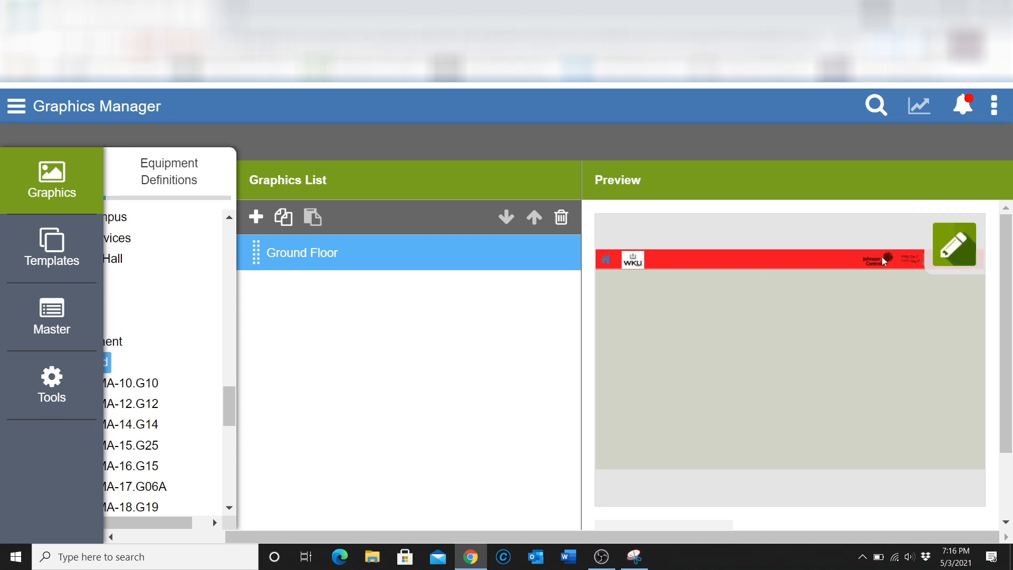
{"action": "left_click", "coordinate": [955, 248]}
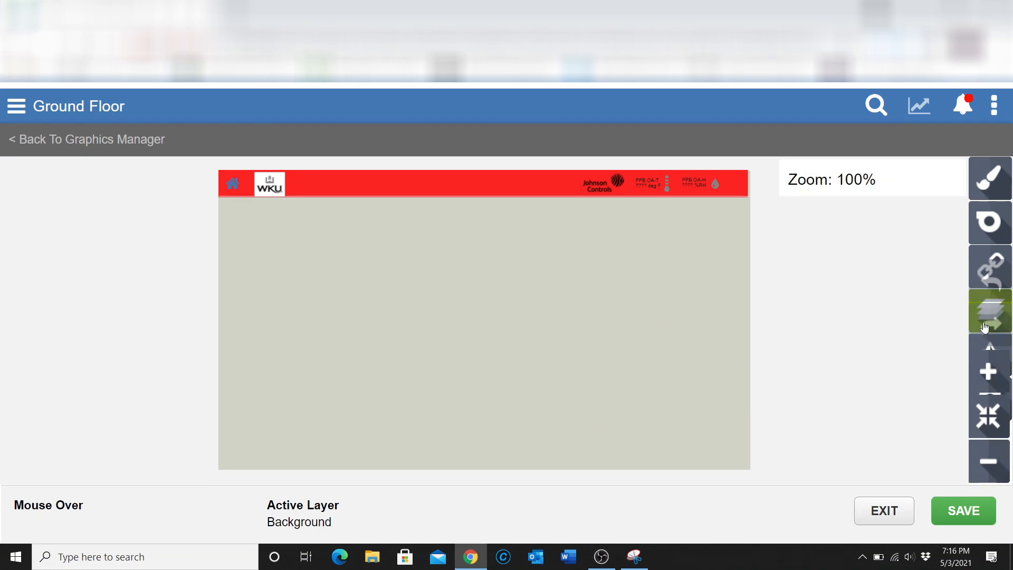
{"action": "left_click", "coordinate": [988, 305]}
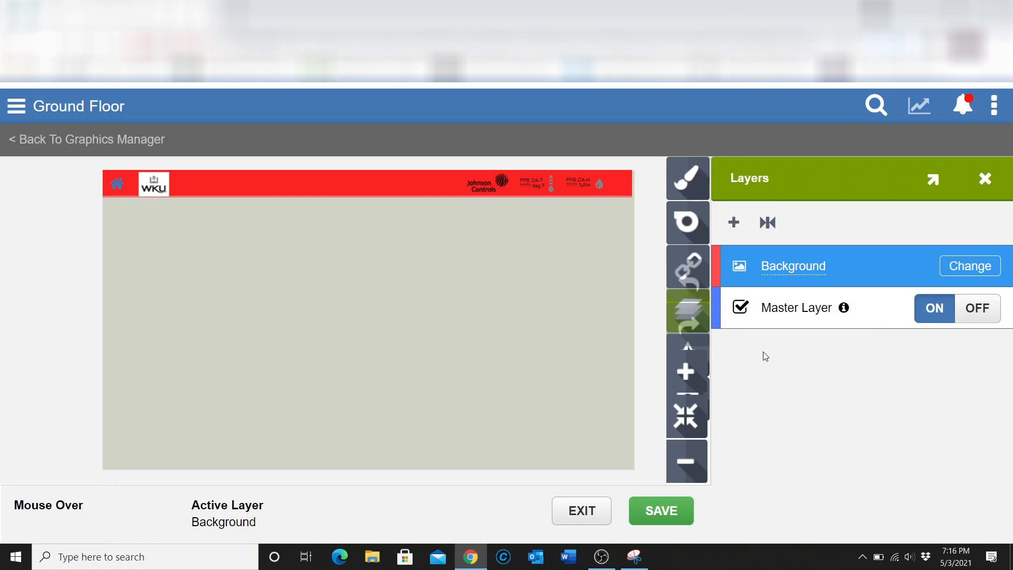
Place an image on the graphic's Background layer with the Image Tool and import the file Ground Floor.PNG from Downloads
{"action": "left_click", "coordinate": [688, 190]}
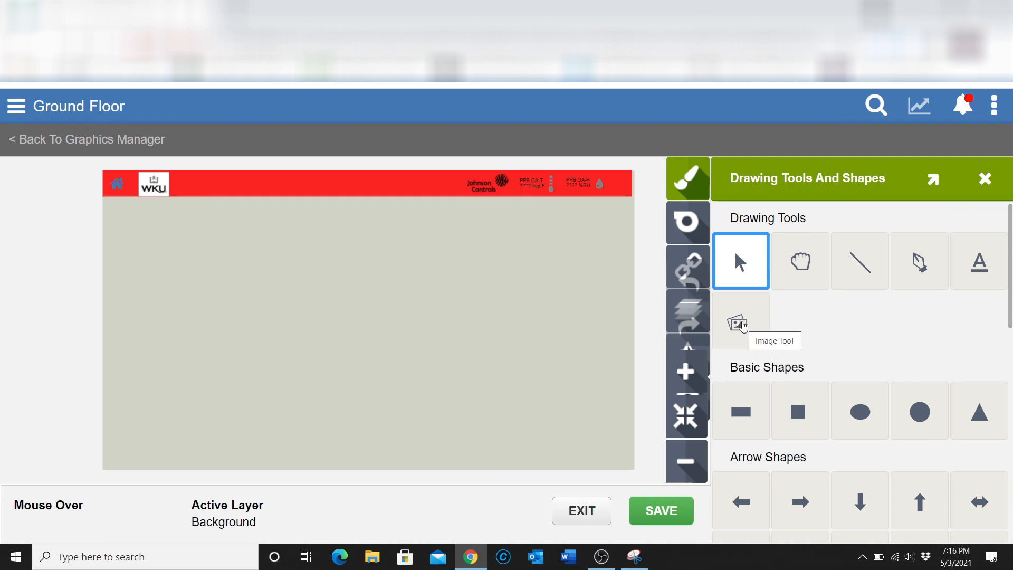
{"action": "left_click", "coordinate": [741, 325]}
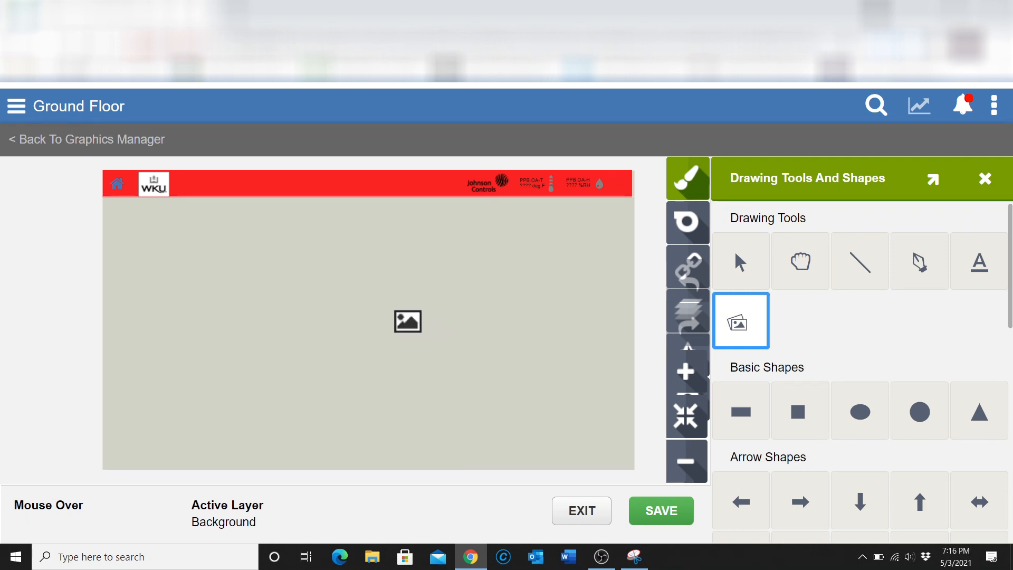
{"action": "left_click", "coordinate": [416, 305]}
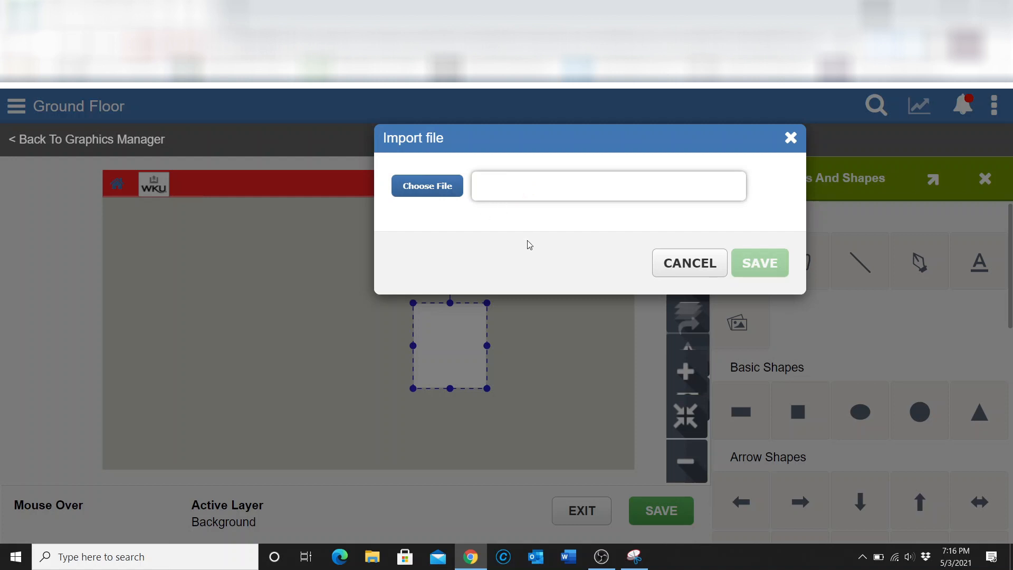
{"action": "left_click", "coordinate": [428, 188]}
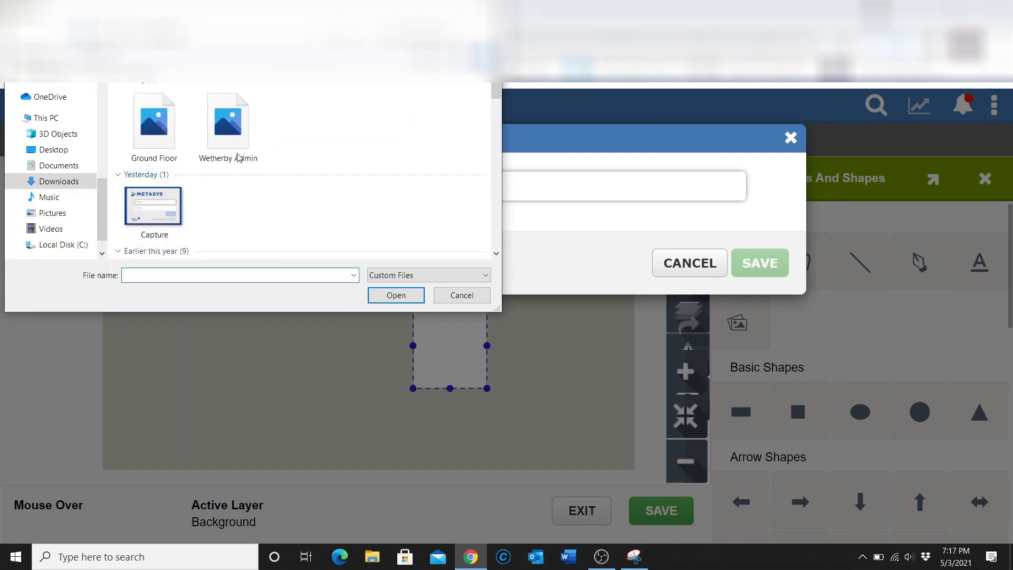
{"action": "left_click", "coordinate": [152, 129]}
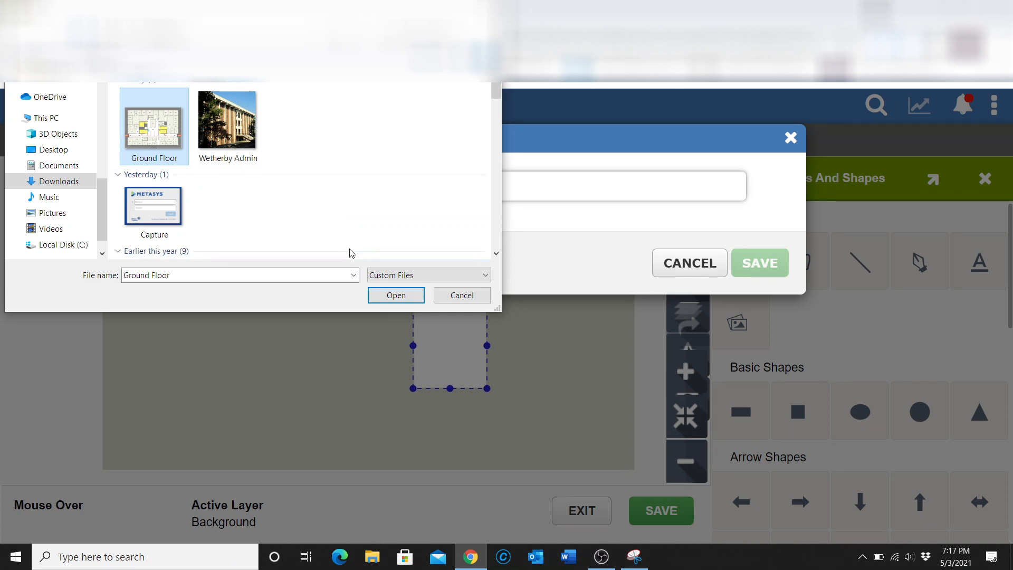
{"action": "left_click", "coordinate": [397, 296]}
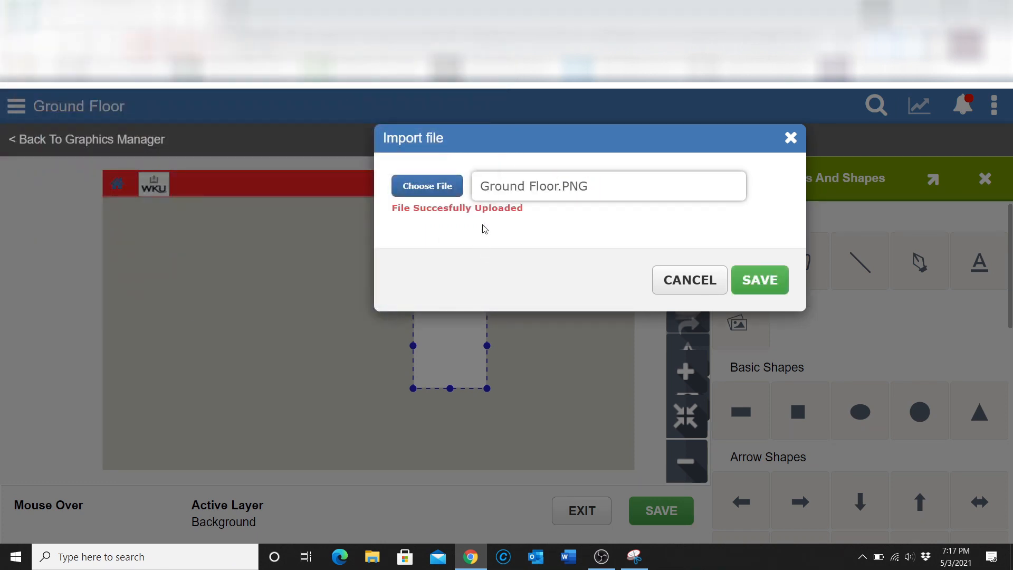
{"action": "left_click", "coordinate": [765, 282]}
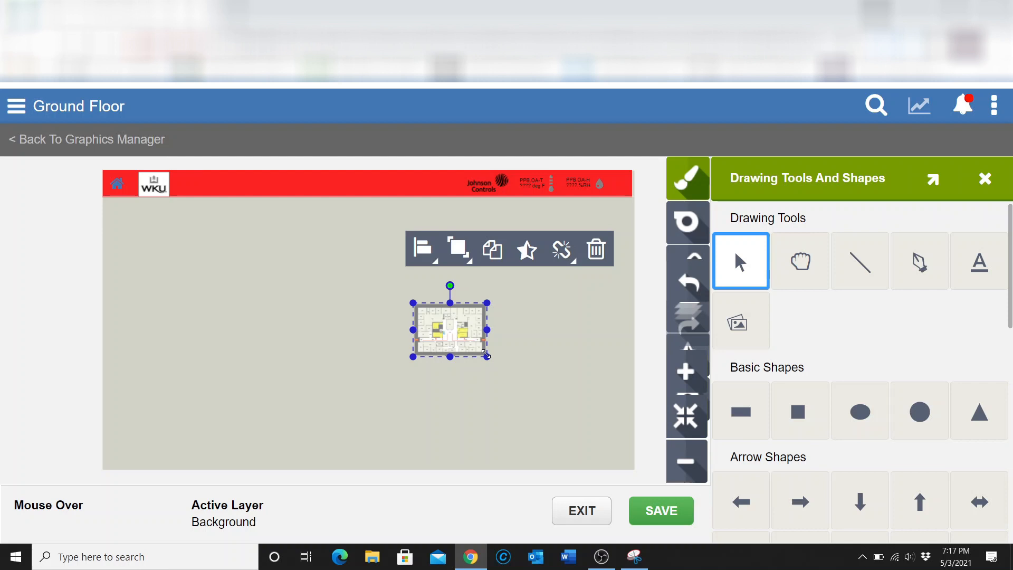
Enlarge the floor plan image to span nearly the full height below the red header, leaving free space beside it, and save the graphic
{"action": "left_click_drag", "start_coordinate": [485, 355], "coordinate": [624, 457]}
{"action": "left_click_drag", "start_coordinate": [414, 303], "coordinate": [270, 208]}
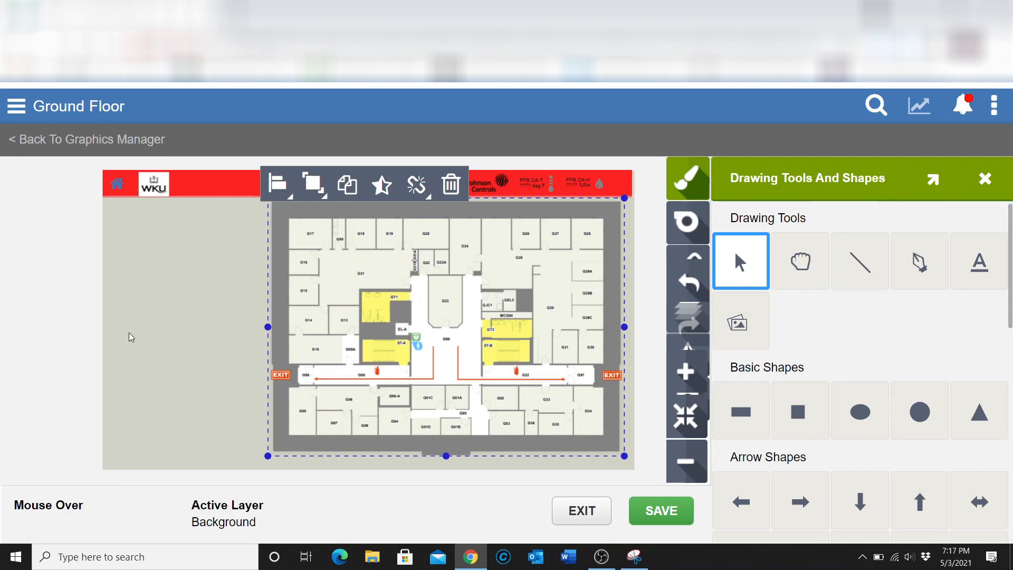
{"action": "left_click", "coordinate": [153, 321]}
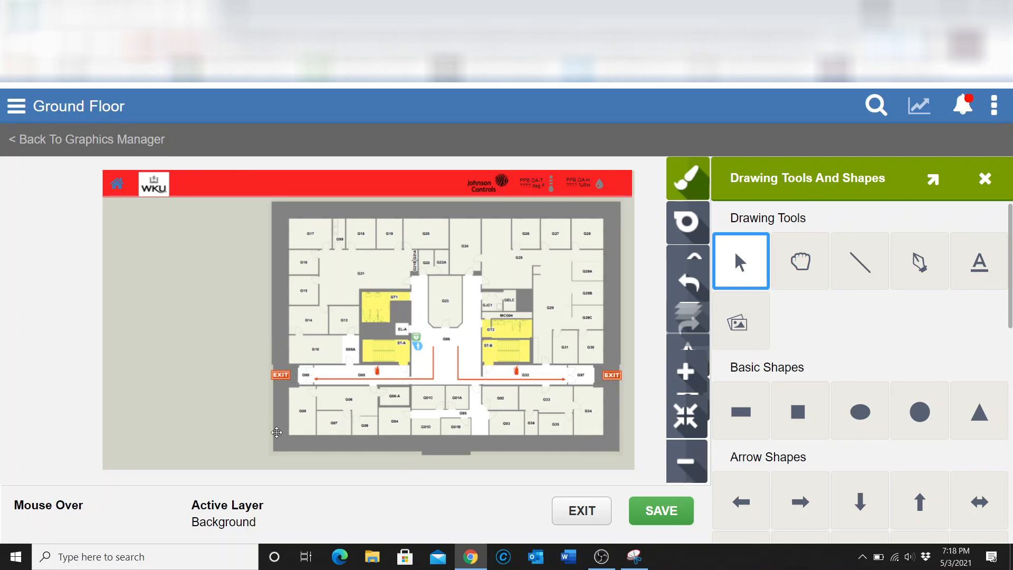
{"action": "left_click", "coordinate": [666, 518]}
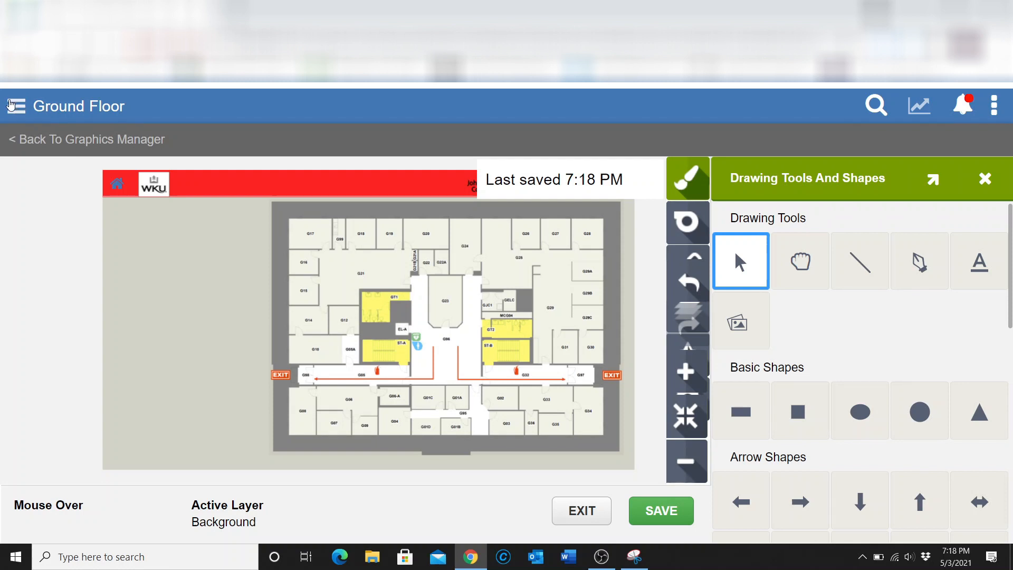
Open Wetherby's Ground space and examine the room labels on the displayed floor plan up close
{"action": "left_click", "coordinate": [16, 109]}
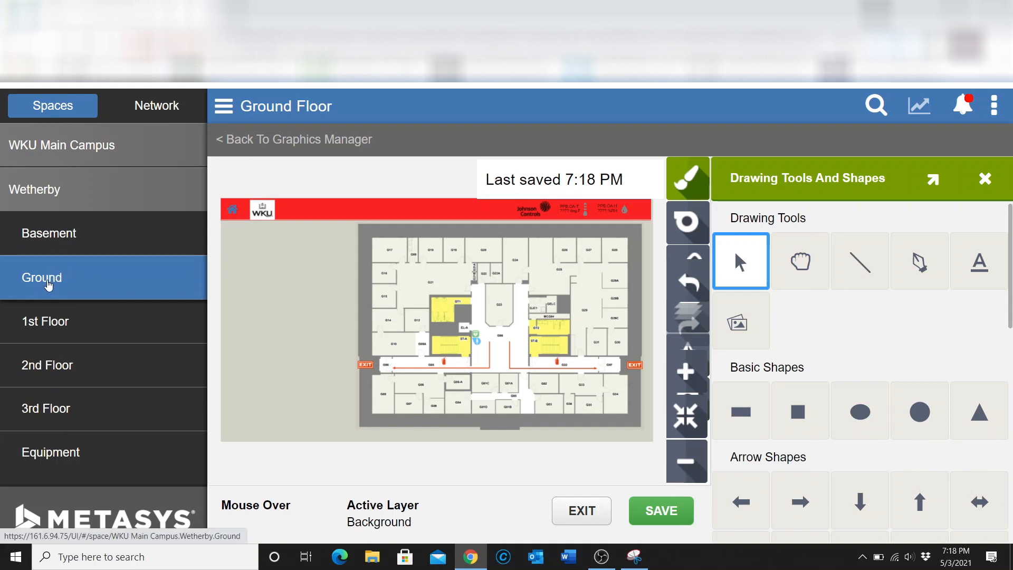
{"action": "left_click", "coordinate": [47, 281]}
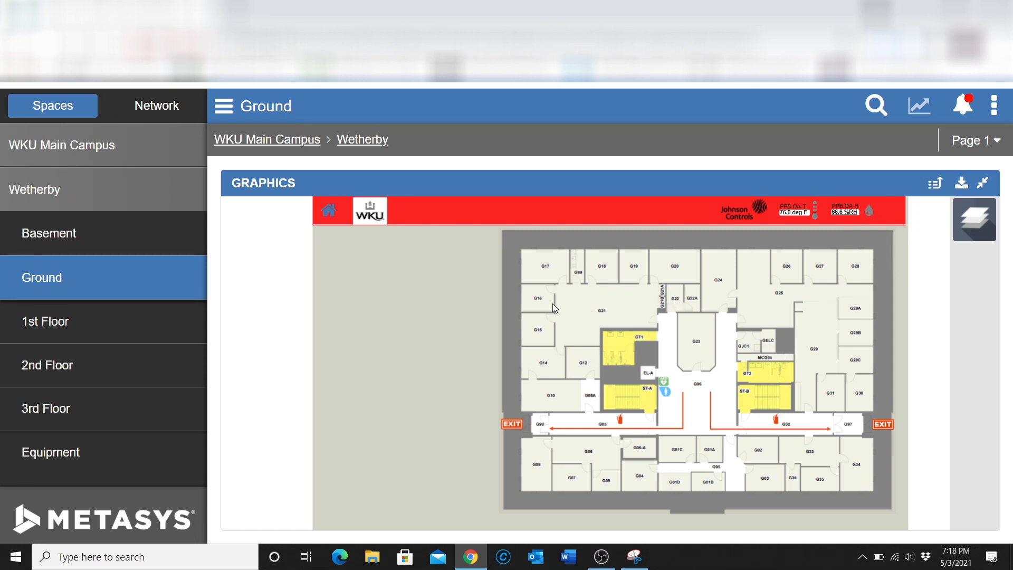
{"action": "scroll", "coordinate": [586, 314], "scroll_direction": "up", "scroll_amount": 1}
{"action": "scroll", "coordinate": [583, 313], "scroll_direction": "up", "scroll_amount": 1}
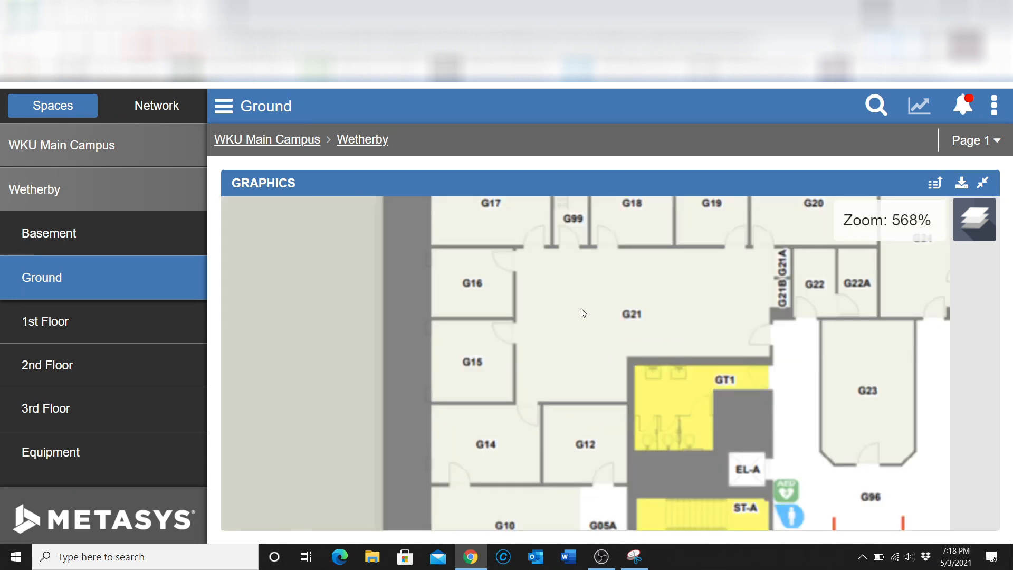
{"action": "scroll", "coordinate": [603, 319], "scroll_direction": "up", "scroll_amount": 2}
{"action": "scroll", "coordinate": [576, 324], "scroll_direction": "down", "scroll_amount": 1}
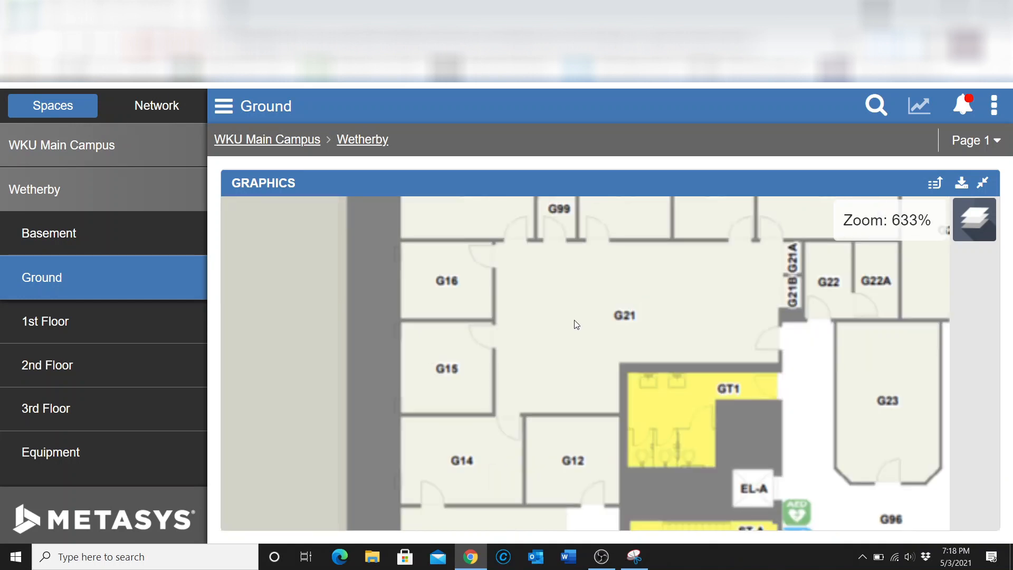
{"action": "scroll", "coordinate": [576, 324], "scroll_direction": "down", "scroll_amount": 1}
{"action": "scroll", "coordinate": [603, 338], "scroll_direction": "down", "scroll_amount": 1}
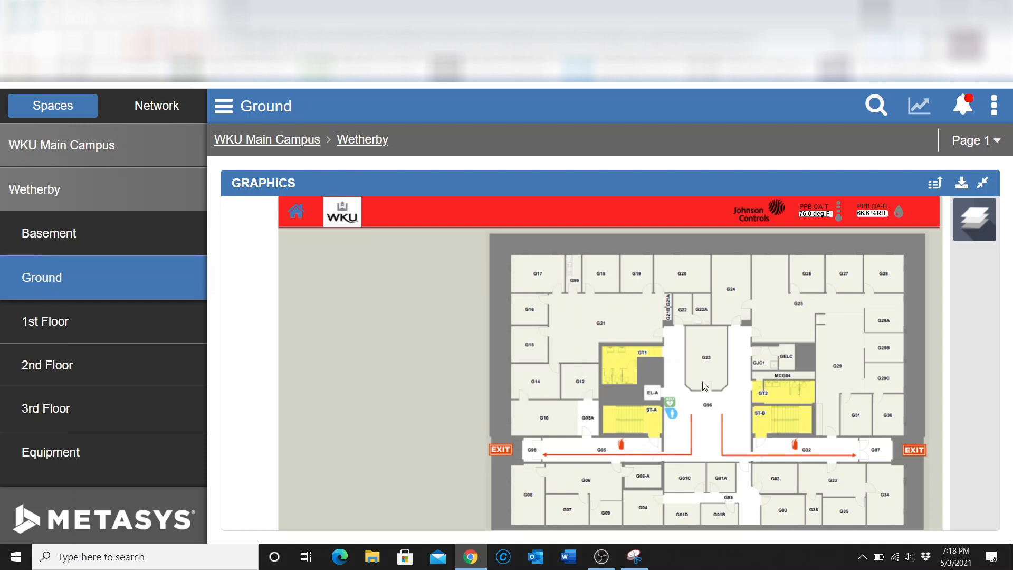
Return to Graphics Manager and open the Ground space's Ground Floor graphic for editing
{"action": "left_click", "coordinate": [996, 110]}
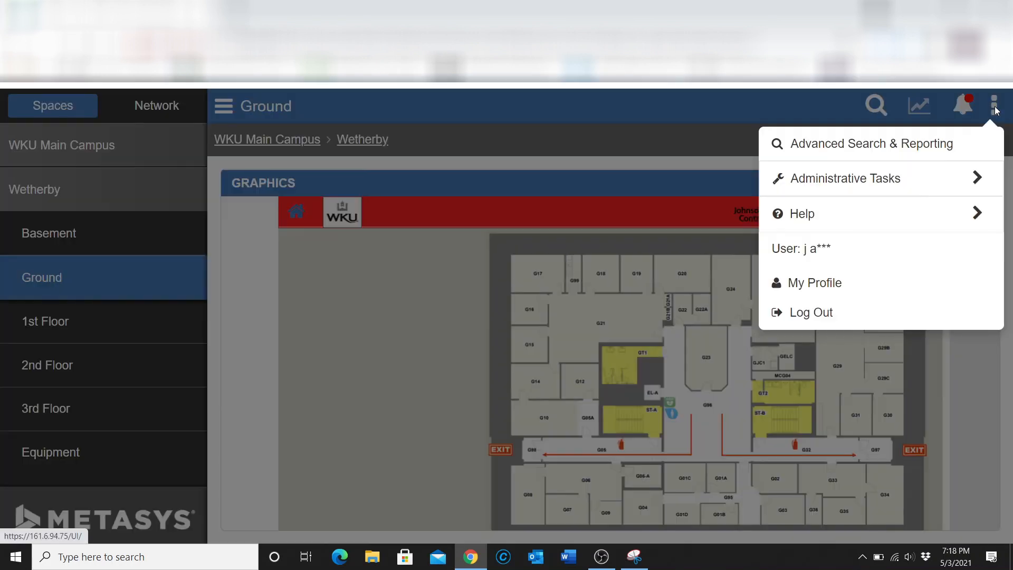
{"action": "left_click", "coordinate": [889, 184]}
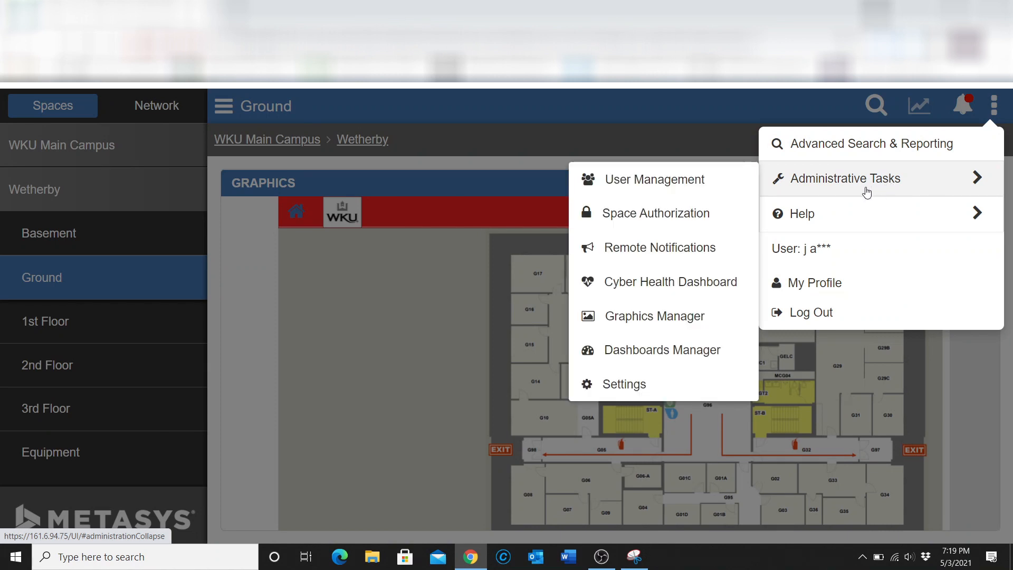
{"action": "left_click", "coordinate": [640, 319]}
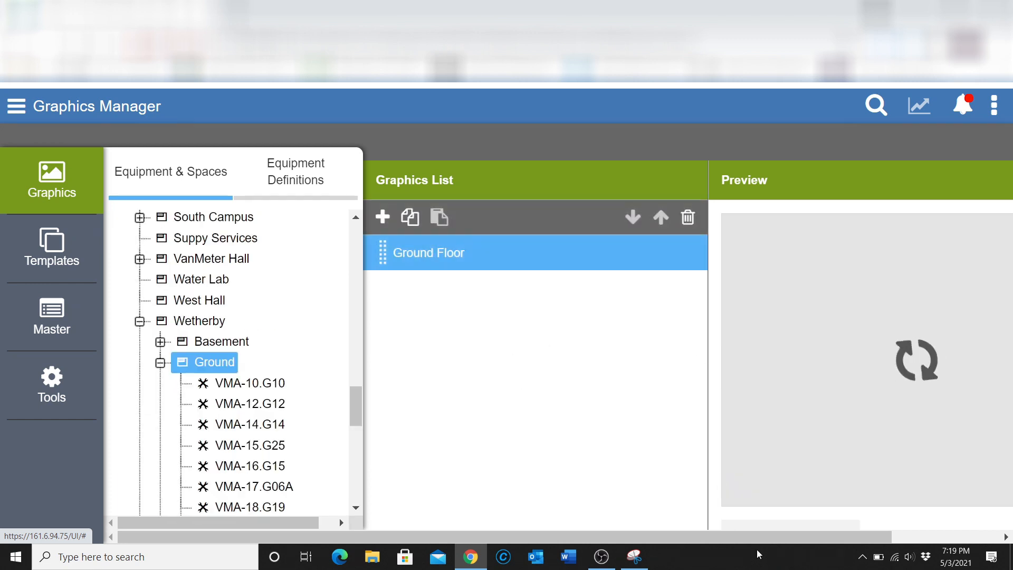
{"action": "left_click_drag", "start_coordinate": [754, 534], "coordinate": [896, 534]}
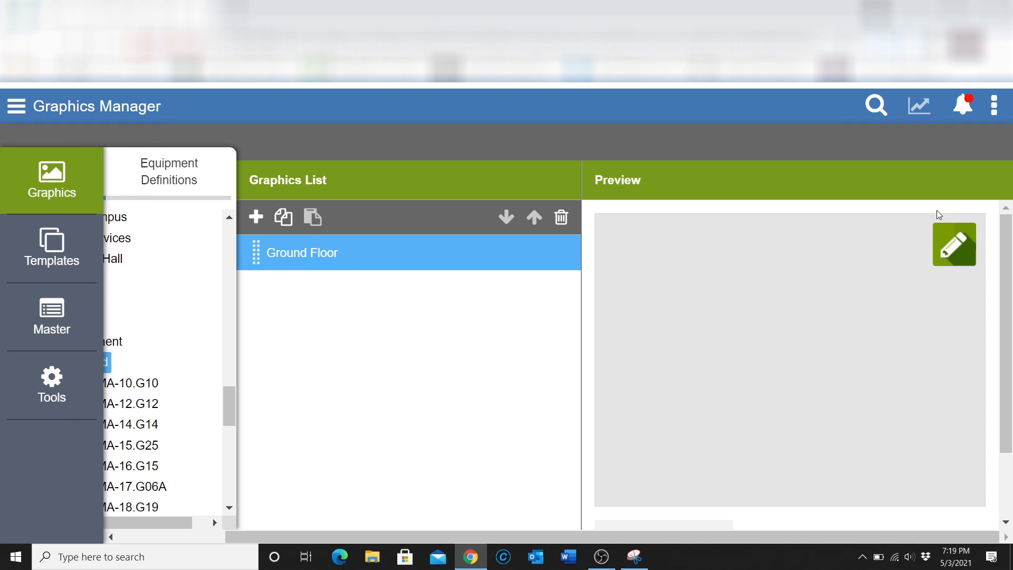
{"action": "left_click", "coordinate": [961, 248]}
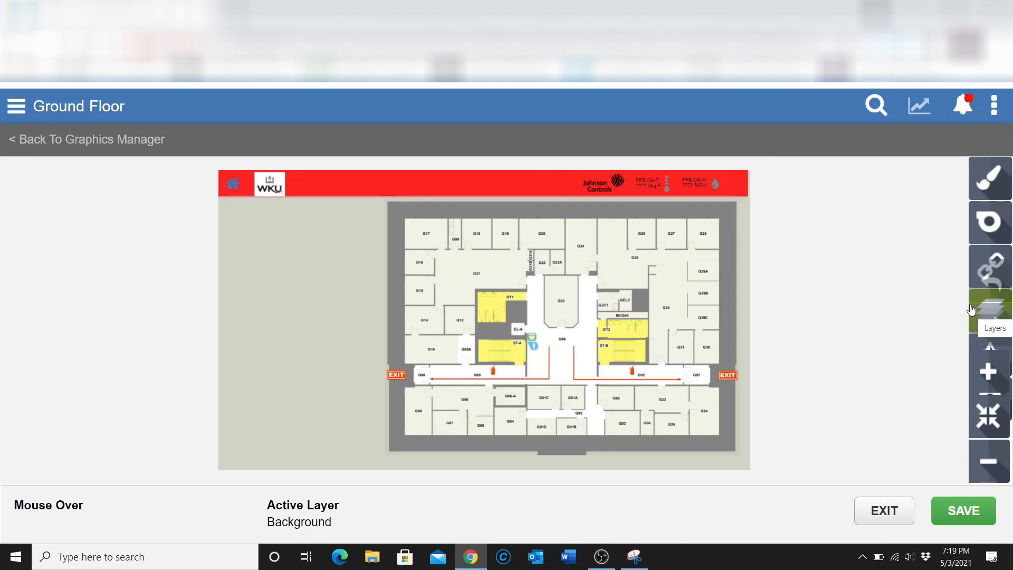
Add a new layer above Background in the Ground Floor graphic and name it VAV
{"action": "key", "text": "ctrl+minus"}
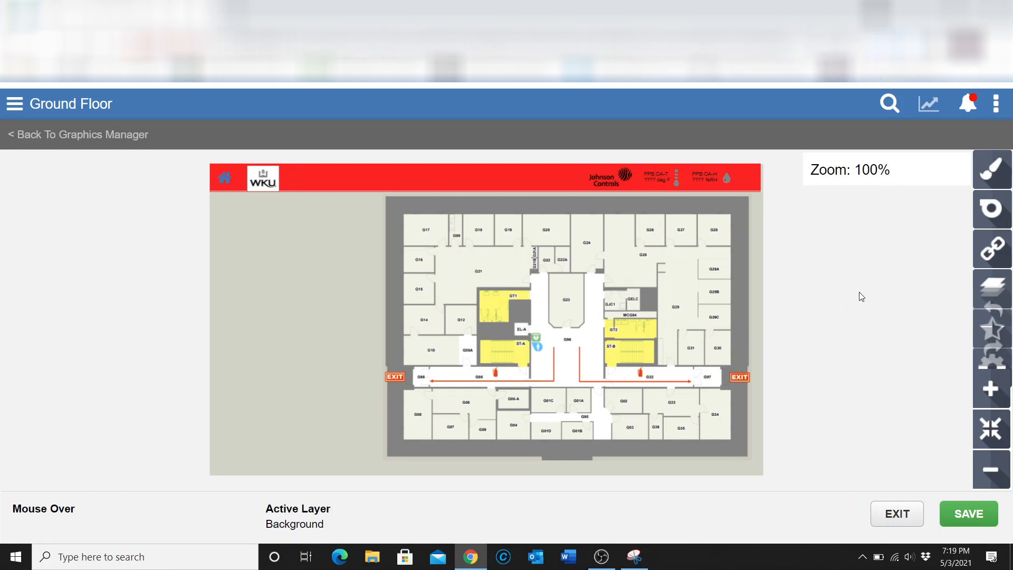
{"action": "left_click", "coordinate": [996, 288]}
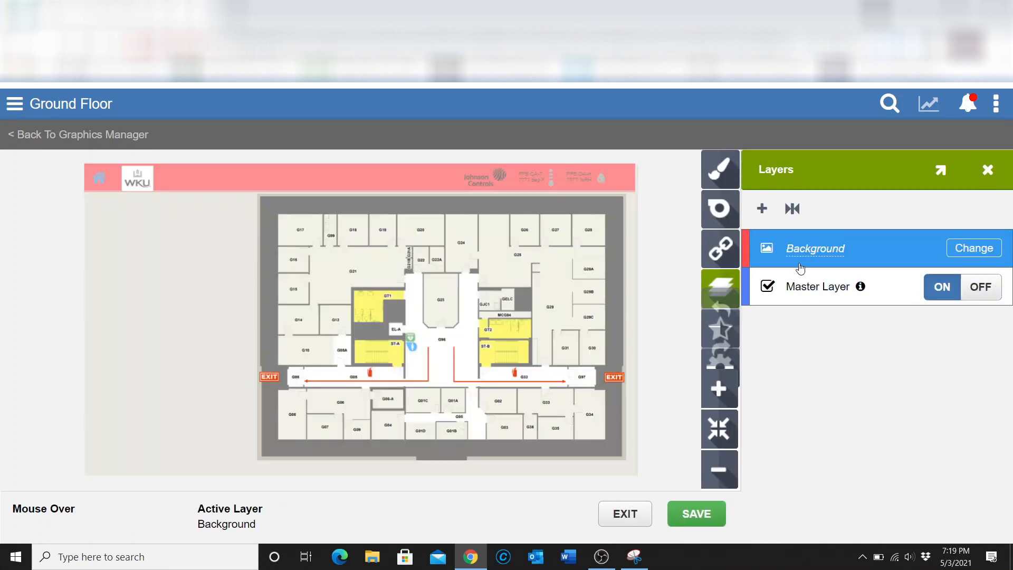
{"action": "left_click", "coordinate": [762, 208]}
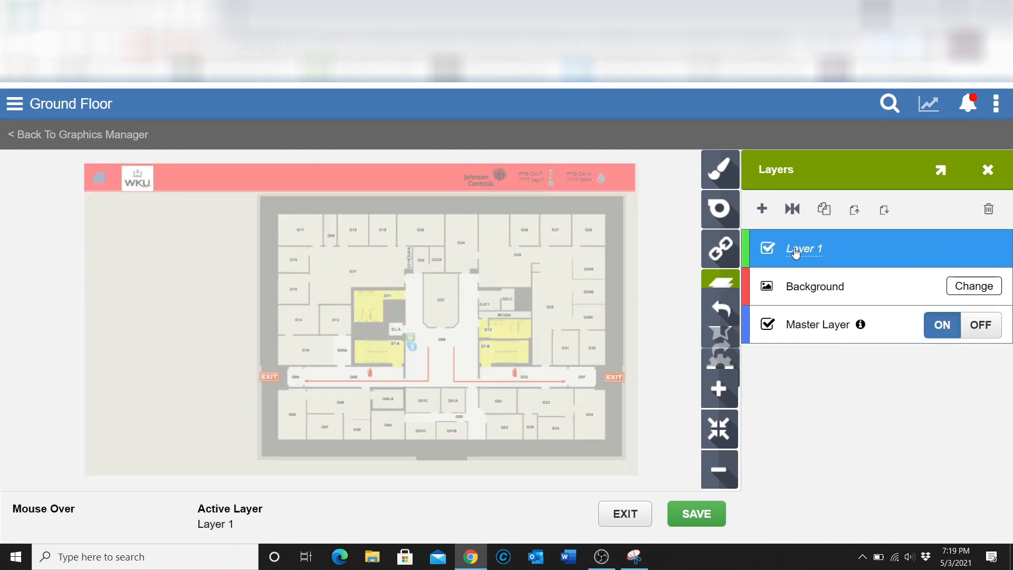
{"action": "left_click", "coordinate": [796, 248]}
{"action": "double_click", "coordinate": [796, 248]}
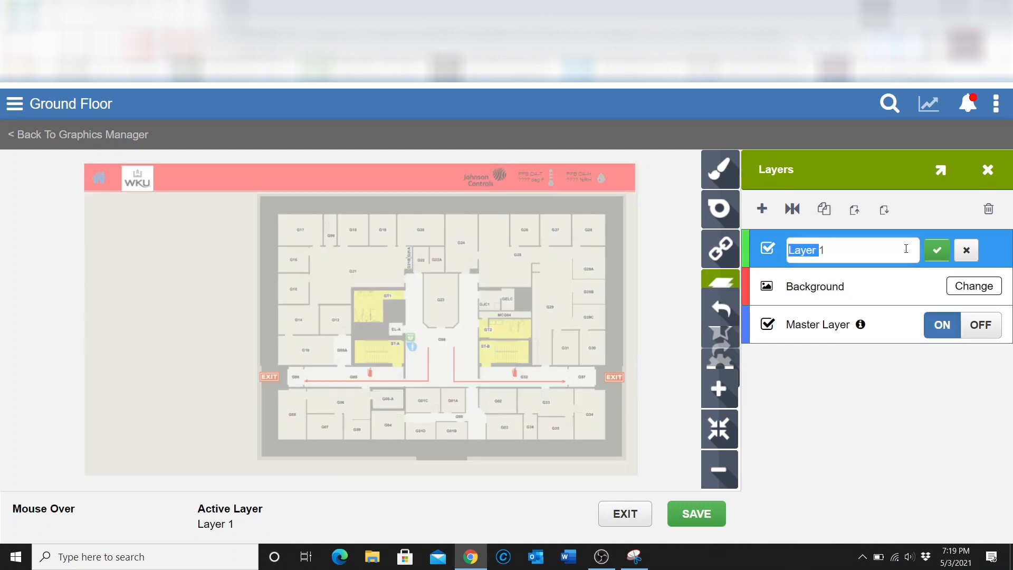
{"action": "key", "text": "BackSpace"}
{"action": "type", "text": "VAV"}
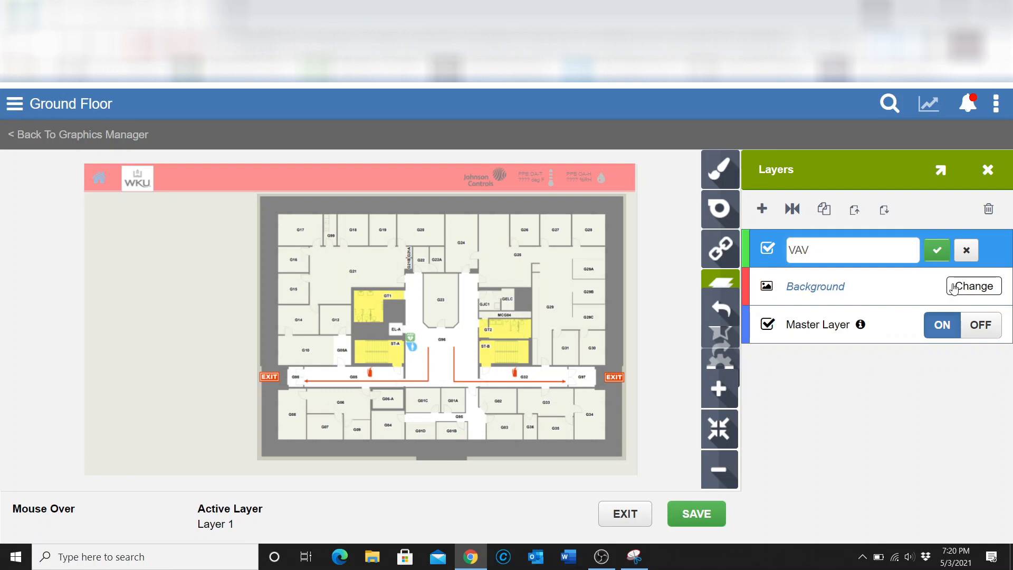
{"action": "left_click", "coordinate": [937, 248]}
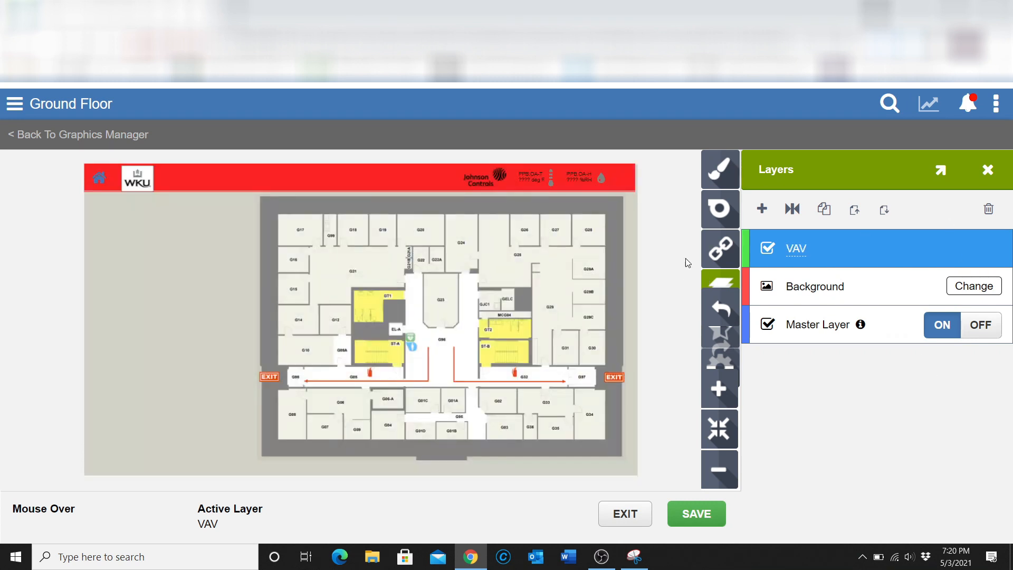
Display the explicit bindings for the Ground space and compare its VMA equipment with the rooms on the floor plan
{"action": "left_click", "coordinate": [719, 255]}
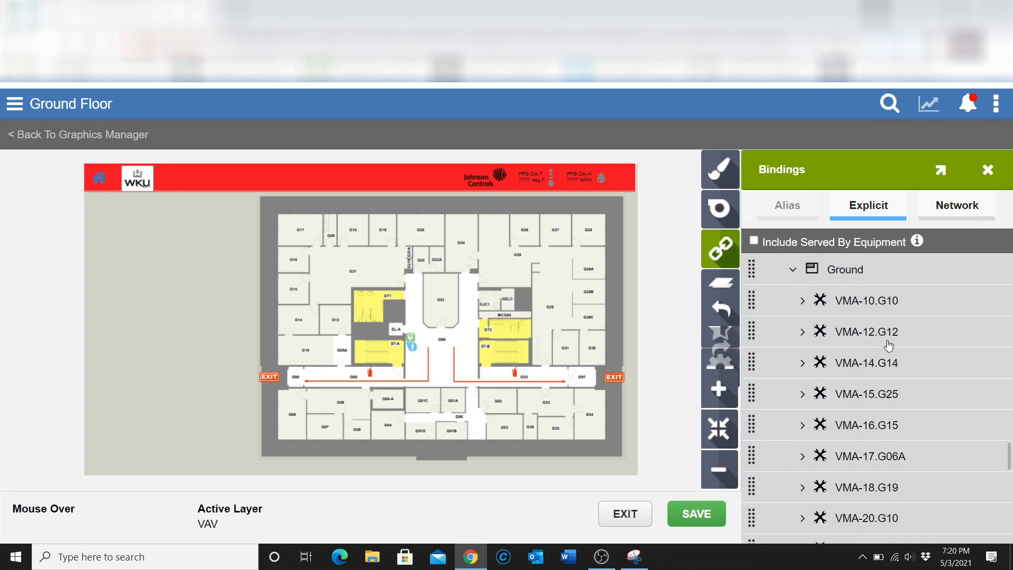
{"action": "scroll", "coordinate": [322, 256], "scroll_direction": "up", "scroll_amount": 1}
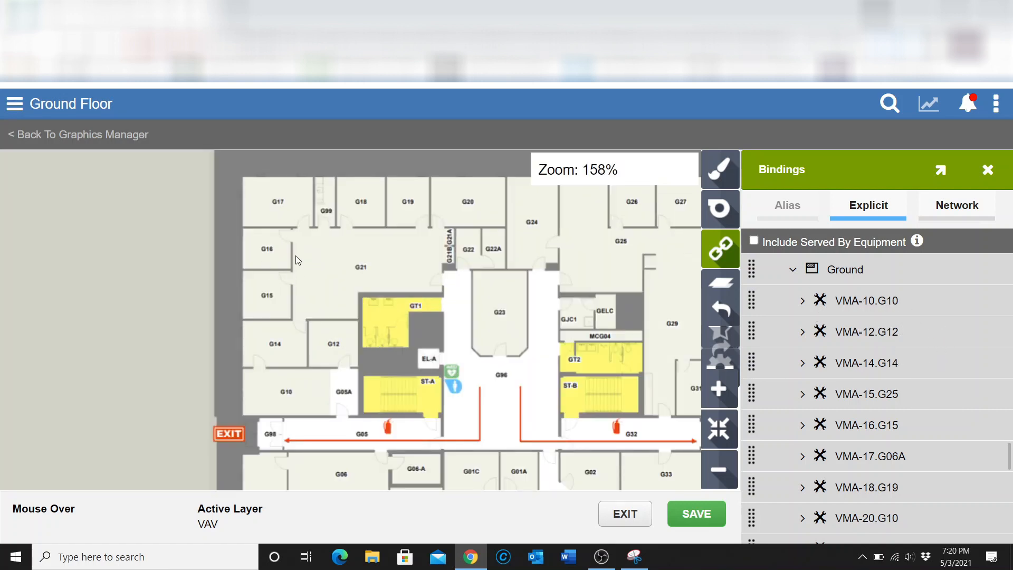
{"action": "scroll", "coordinate": [306, 235], "scroll_direction": "up", "scroll_amount": 1}
{"action": "scroll", "coordinate": [295, 315], "scroll_direction": "up", "scroll_amount": 1}
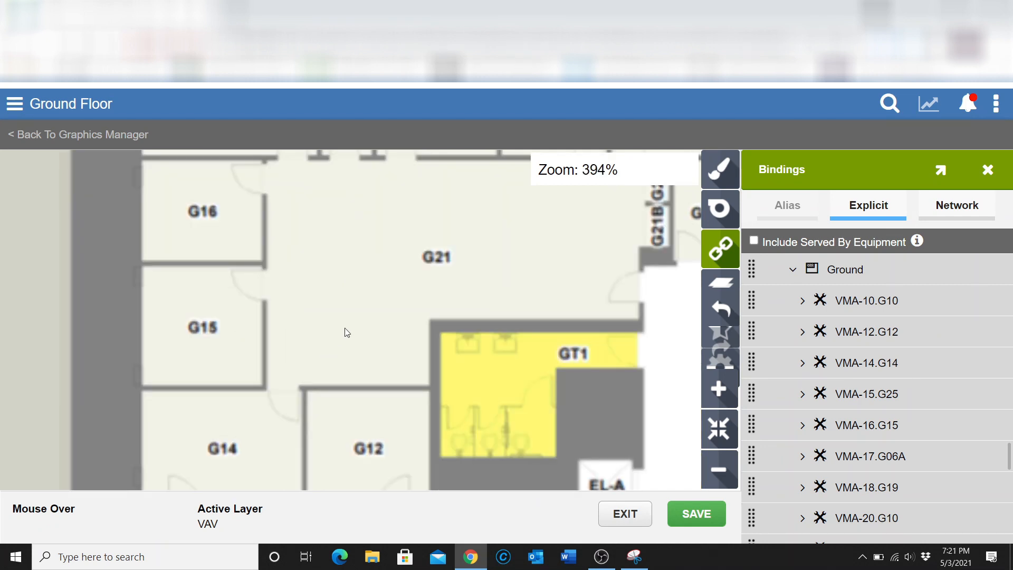
{"action": "scroll", "coordinate": [343, 327], "scroll_direction": "down", "scroll_amount": 1}
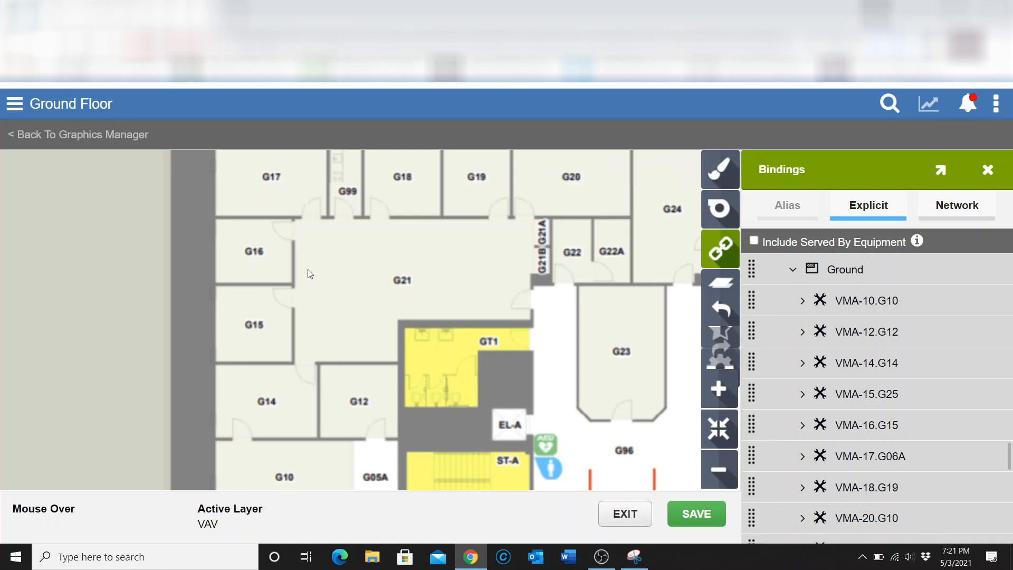
{"action": "scroll", "coordinate": [328, 238], "scroll_direction": "down", "scroll_amount": 2}
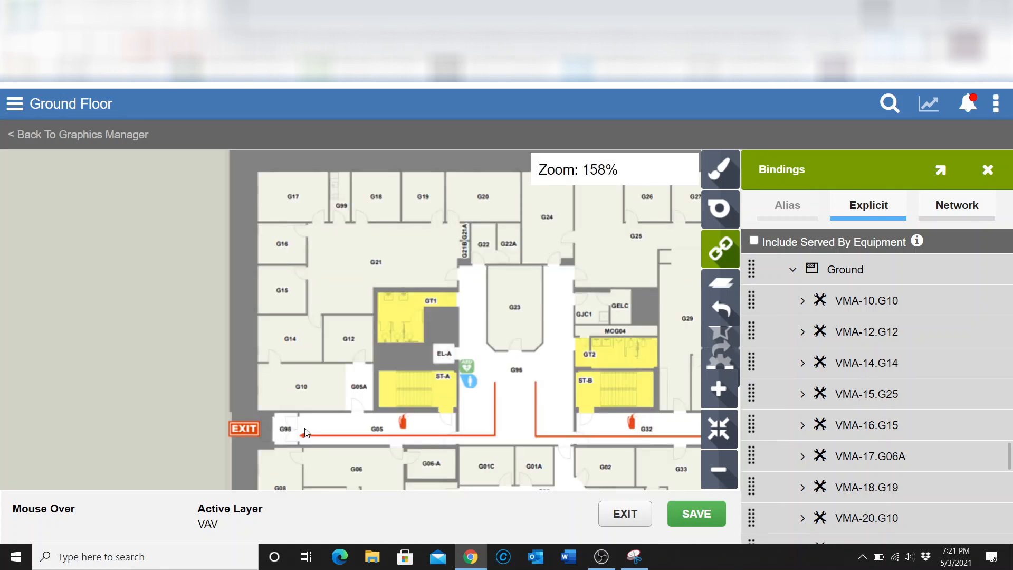
{"action": "scroll", "coordinate": [315, 435], "scroll_direction": "up", "scroll_amount": 2}
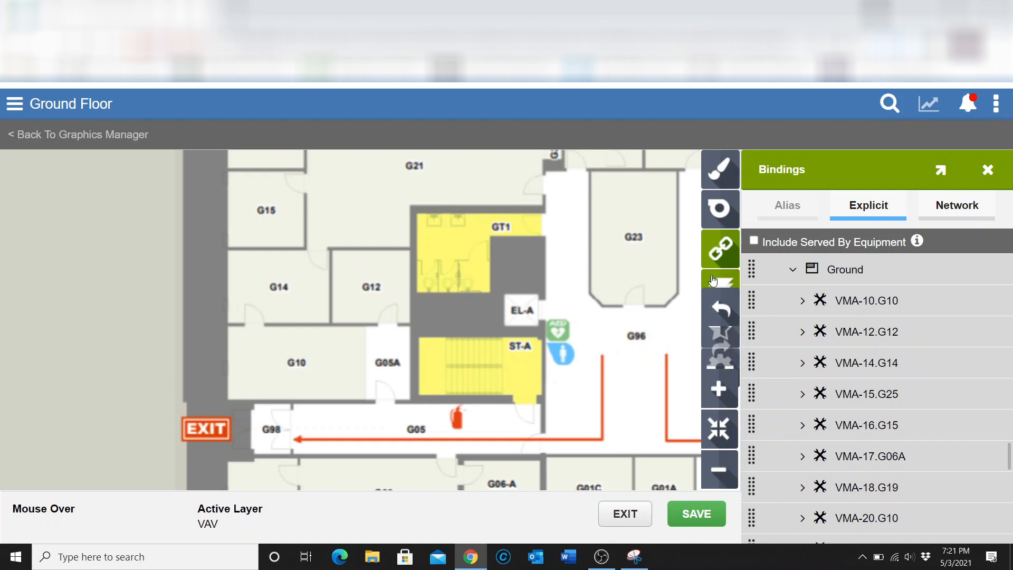
On the VAV layer, outline rooms G10 and G05A together with a four-cornered Pen tool shape
{"action": "left_click", "coordinate": [725, 283]}
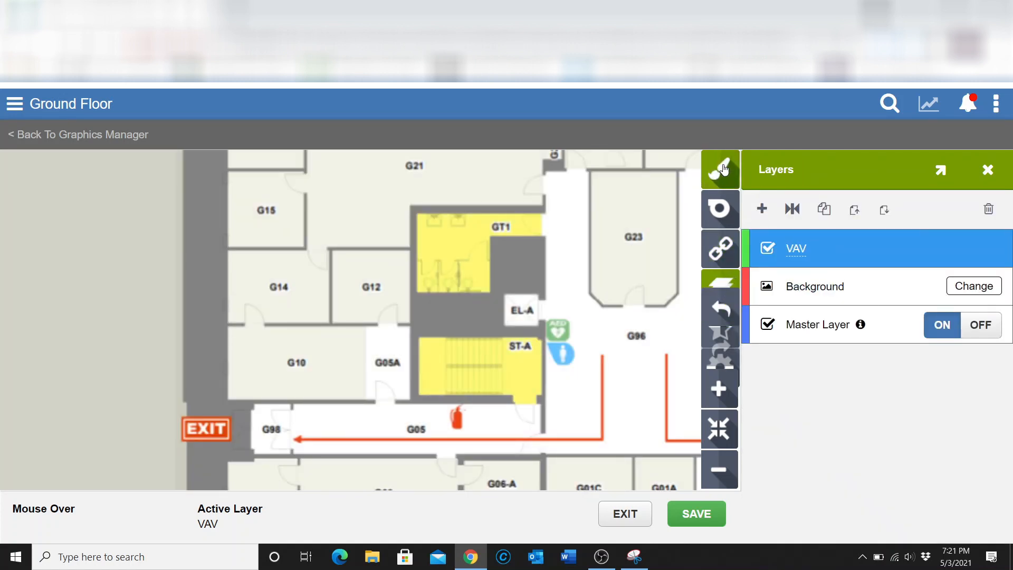
{"action": "left_click", "coordinate": [725, 169]}
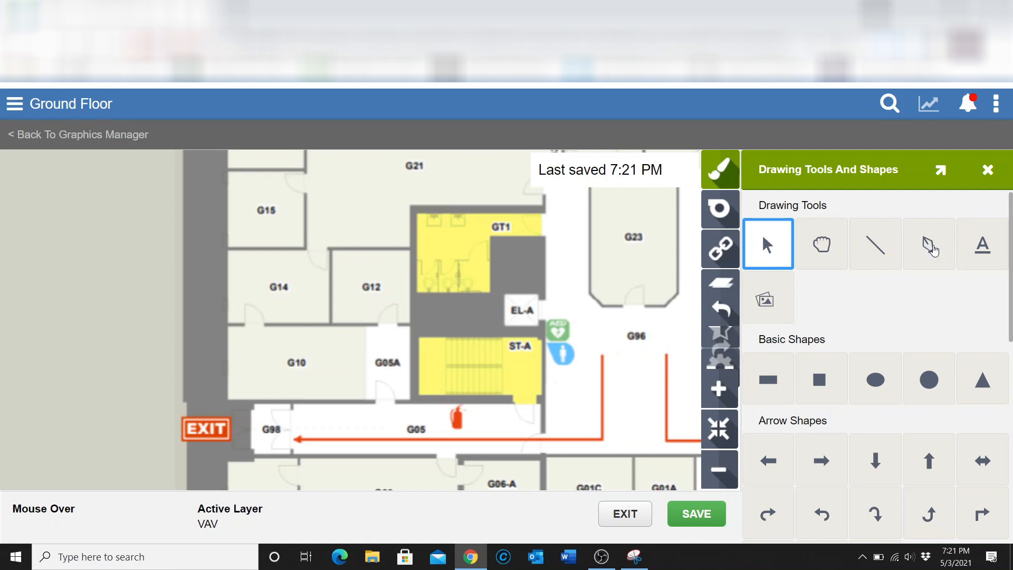
{"action": "left_click", "coordinate": [931, 251]}
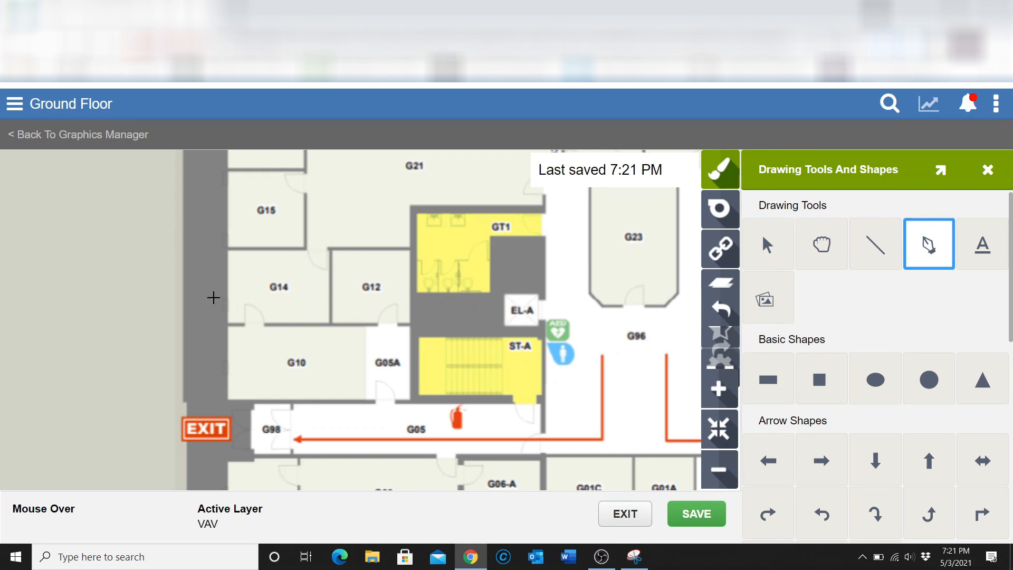
{"action": "scroll", "coordinate": [258, 333], "scroll_direction": "up", "scroll_amount": 2}
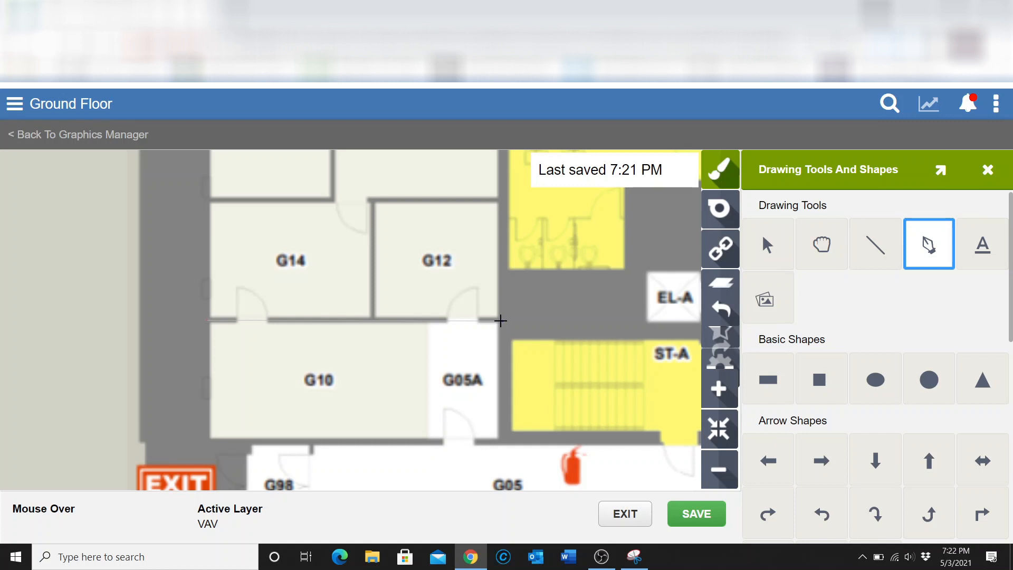
{"action": "left_click", "coordinate": [501, 320]}
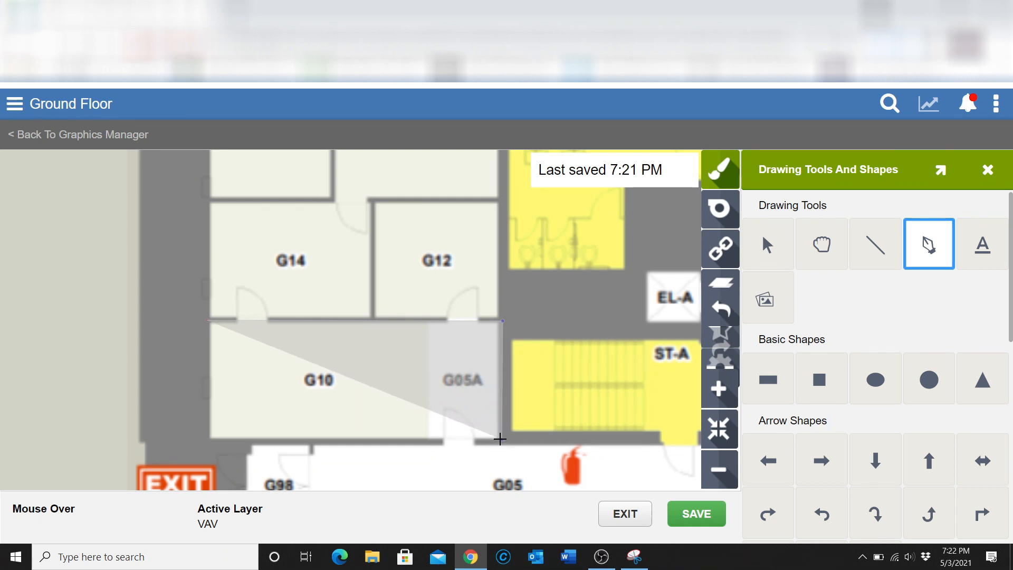
{"action": "left_click", "coordinate": [500, 439]}
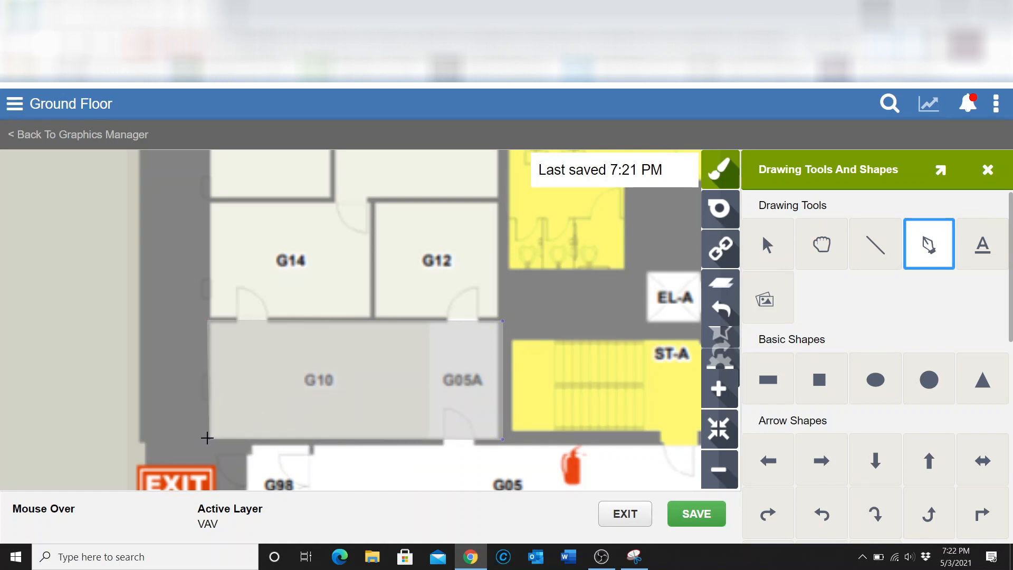
{"action": "left_click", "coordinate": [206, 438]}
{"action": "left_click", "coordinate": [207, 320]}
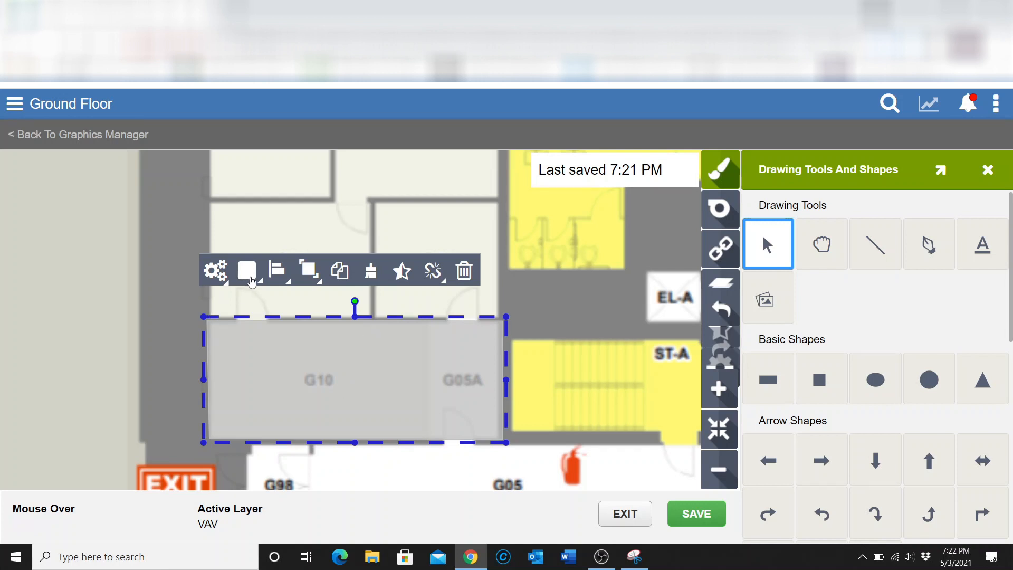
Set the fill opacity of the shape over G10 and G05A to 5%
{"action": "left_click", "coordinate": [256, 283]}
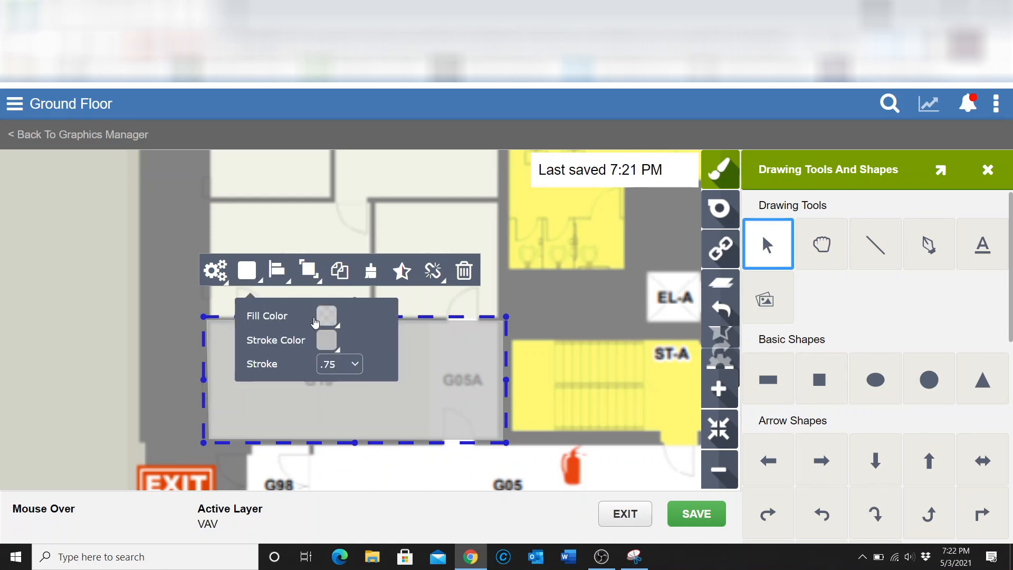
{"action": "left_click", "coordinate": [327, 316]}
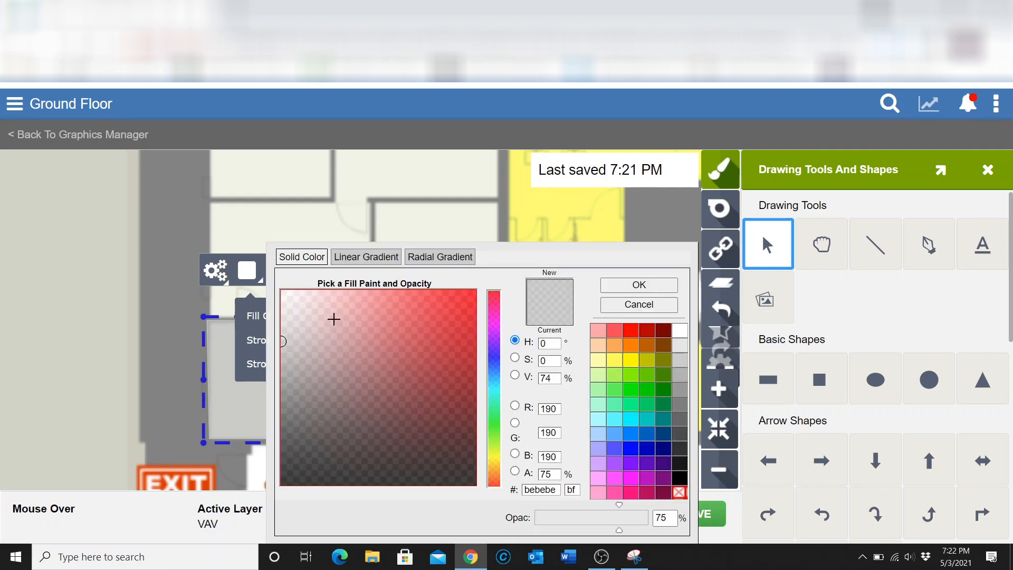
{"action": "double_click", "coordinate": [665, 518]}
{"action": "type", "text": "5"}
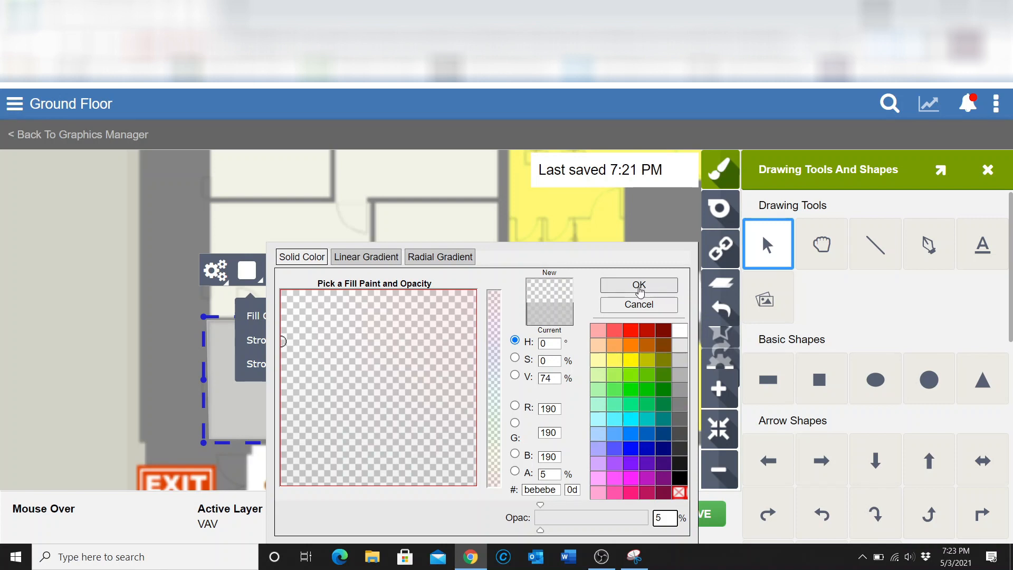
{"action": "left_click", "coordinate": [638, 286]}
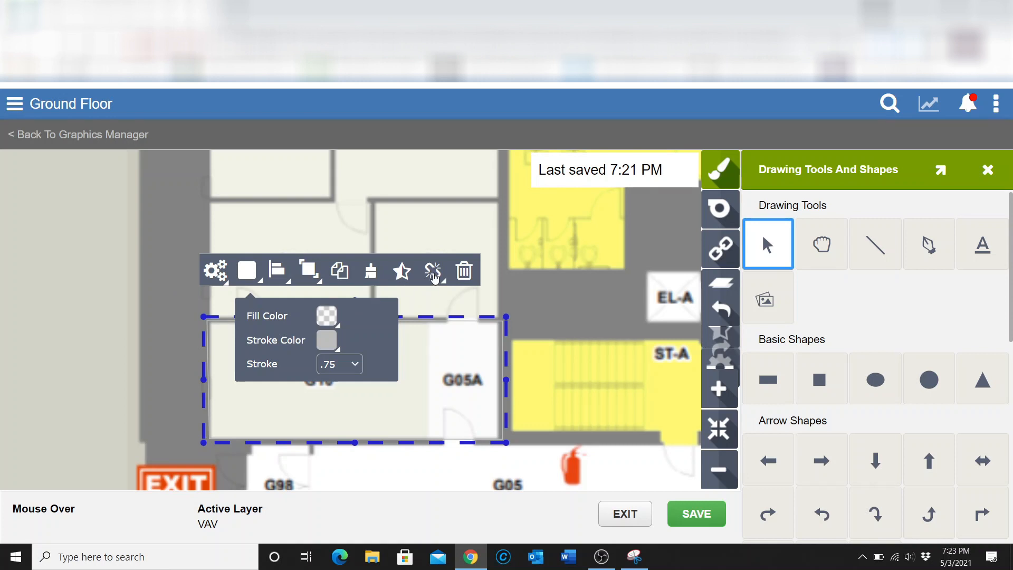
Bind the G10 shape's navigation to the explicit equipment VMA-10.G10
{"action": "left_click", "coordinate": [433, 272]}
{"action": "left_click", "coordinate": [433, 275]}
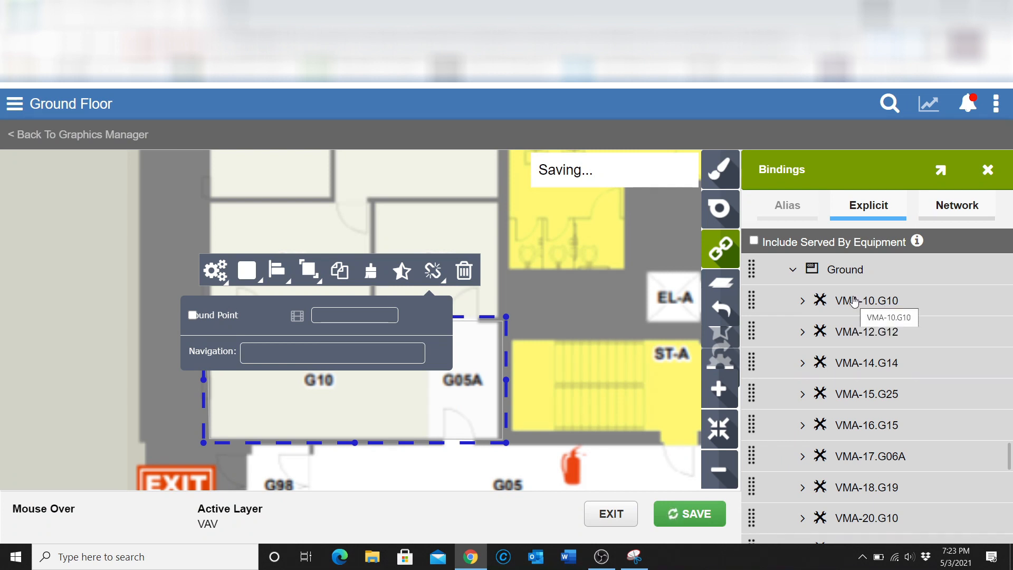
{"action": "left_click_drag", "start_coordinate": [854, 301], "coordinate": [300, 346]}
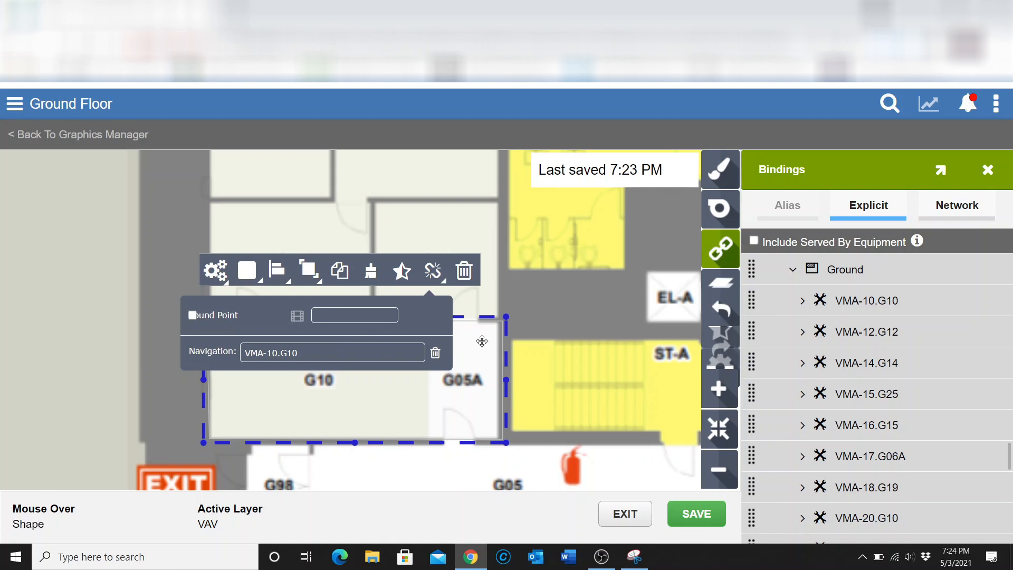
Bind the ZN-T point of VMA-10.G10 to the G10 shape as its bound point
{"action": "left_click", "coordinate": [802, 301]}
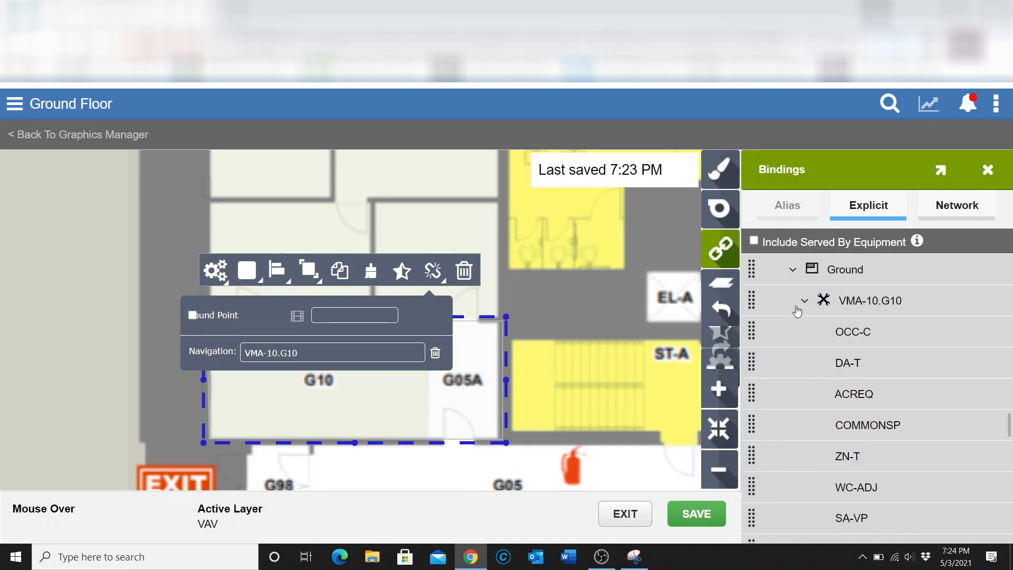
{"action": "scroll", "coordinate": [834, 458], "scroll_direction": "down", "scroll_amount": 5}
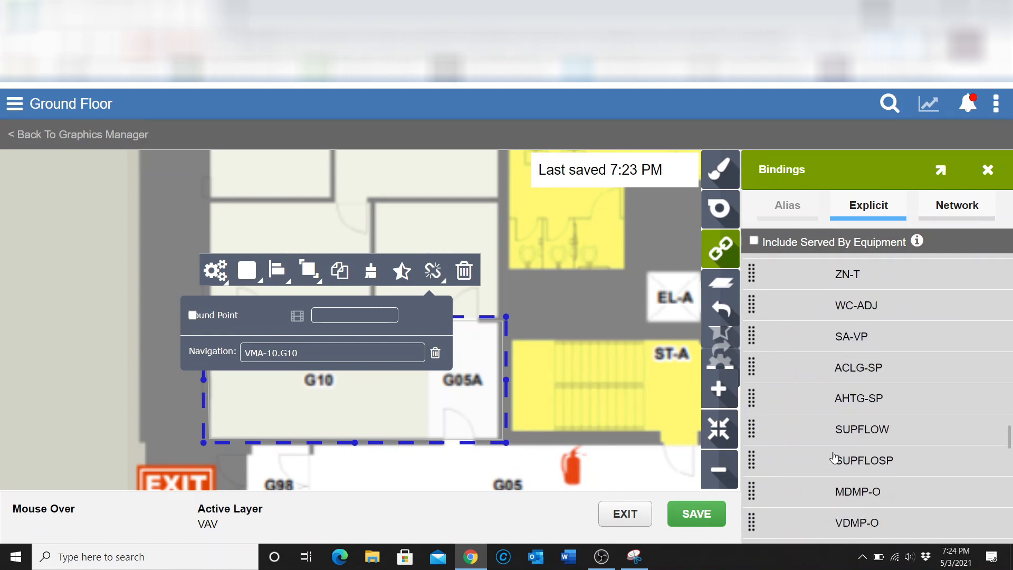
{"action": "scroll", "coordinate": [858, 361], "scroll_direction": "up", "scroll_amount": 6}
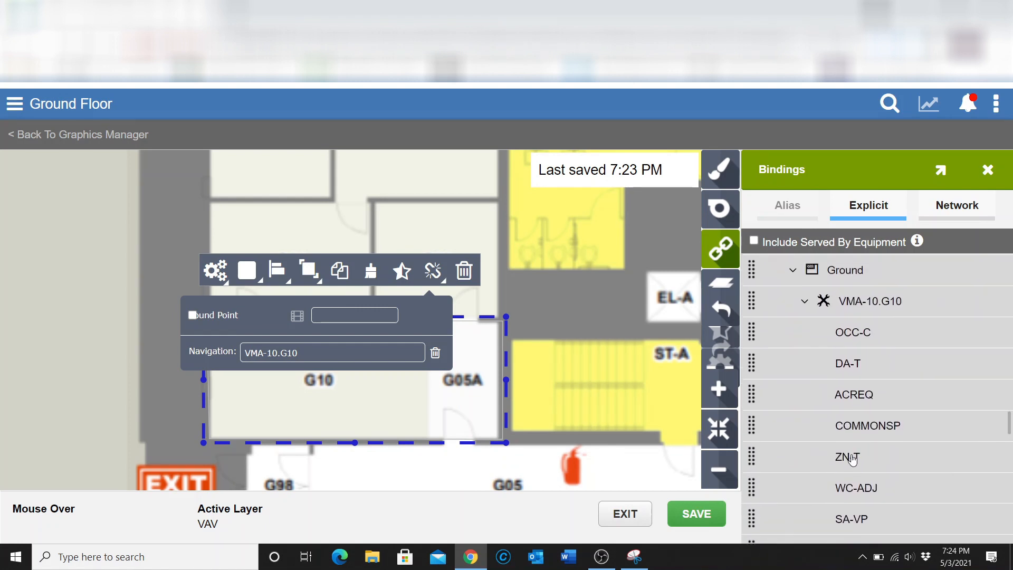
{"action": "left_click_drag", "start_coordinate": [852, 458], "coordinate": [350, 317]}
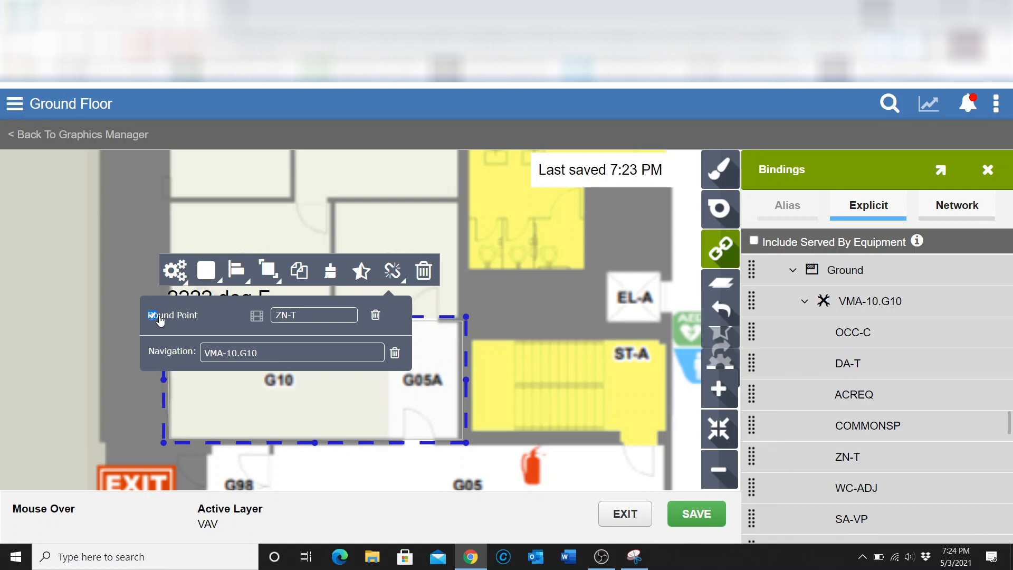
Move the ZN-T value label inside room G10 and save the Ground Floor graphic
{"action": "left_click", "coordinate": [139, 398]}
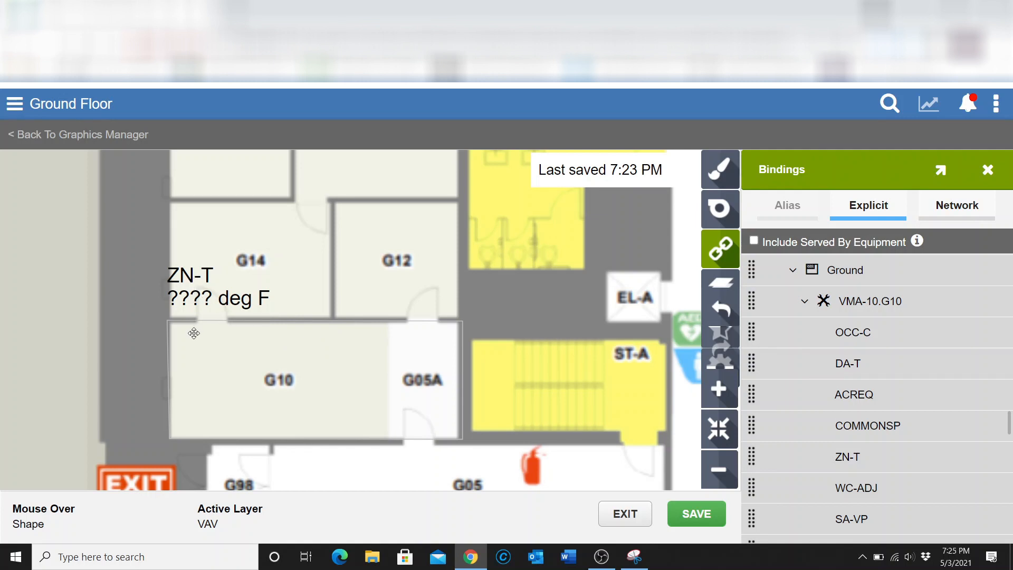
{"action": "left_click_drag", "start_coordinate": [193, 279], "coordinate": [257, 368]}
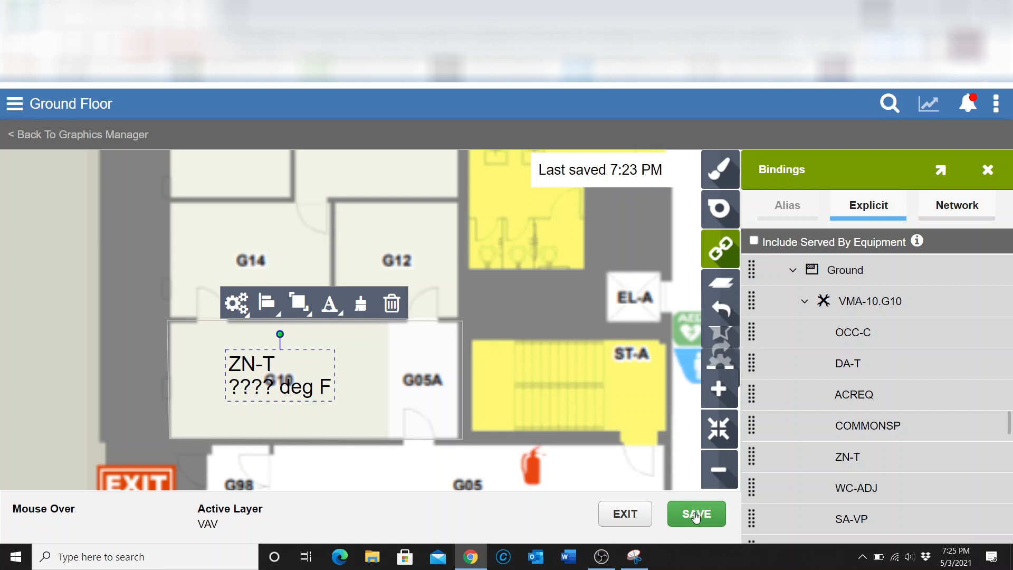
{"action": "left_click", "coordinate": [695, 516]}
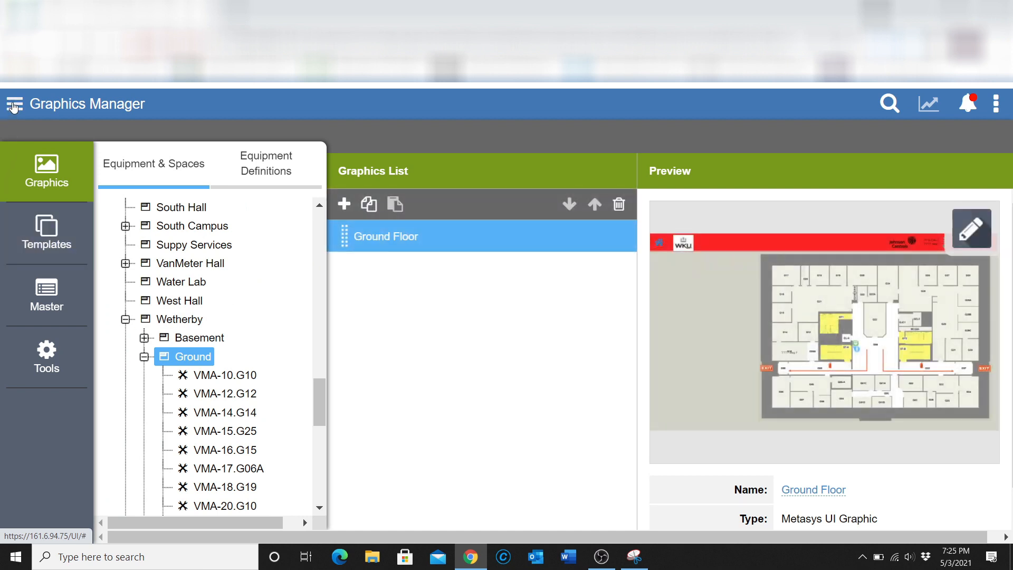
Open Wetherby's Ground space and examine room G10's ZN-T label up close on the expanded graphic
{"action": "left_click", "coordinate": [14, 106]}
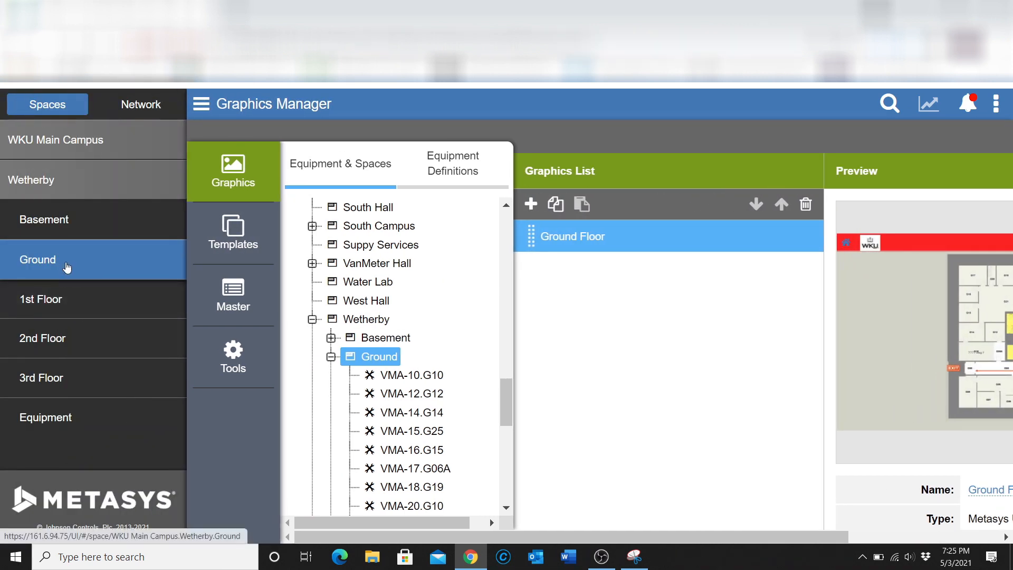
{"action": "left_click", "coordinate": [68, 273]}
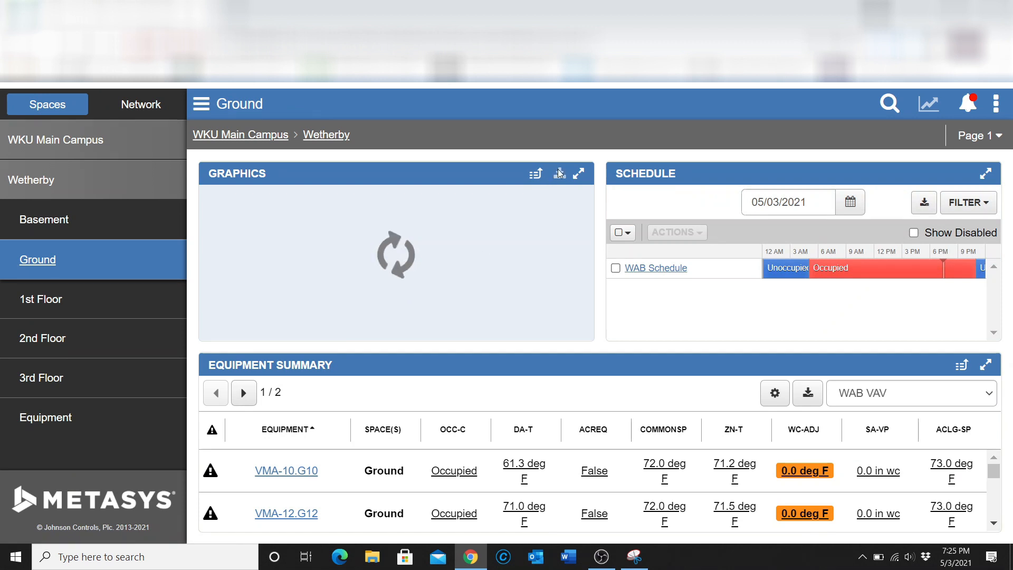
{"action": "left_click", "coordinate": [579, 175]}
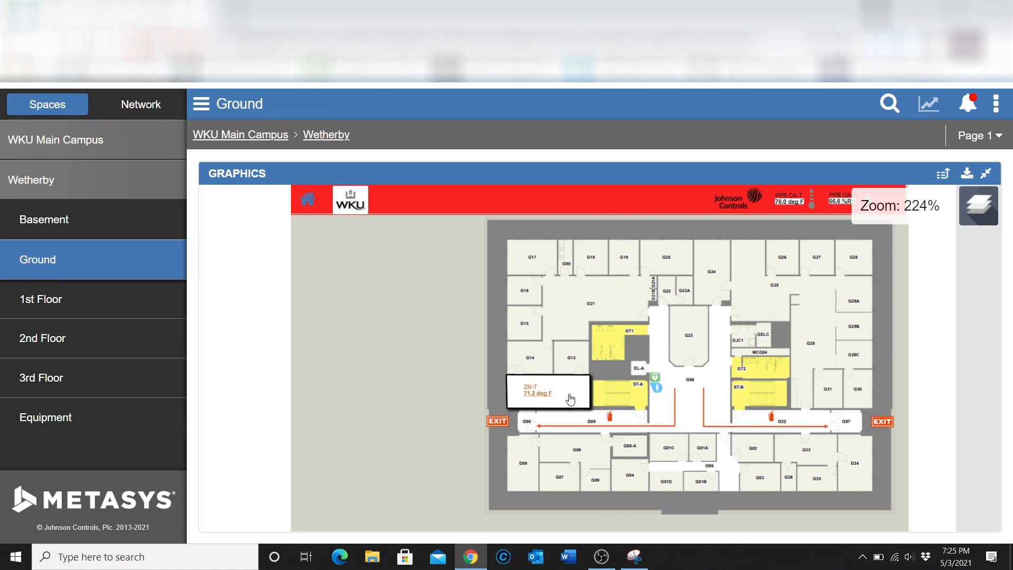
{"action": "scroll", "coordinate": [570, 398], "scroll_direction": "up", "scroll_amount": 4}
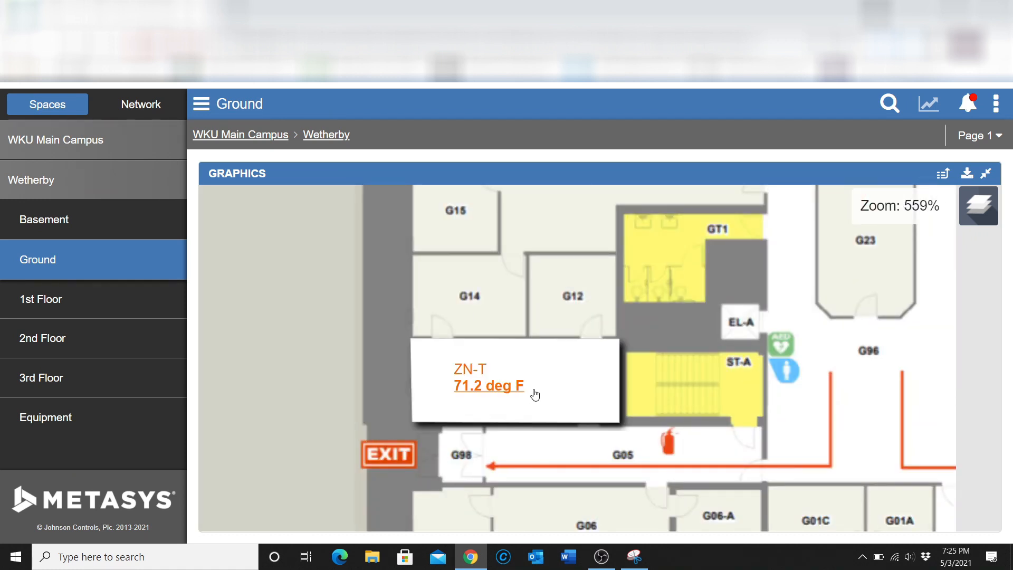
Follow the G10 shape's link to VMA-10.G10 and review its equipment data on Page 1
{"action": "left_click", "coordinate": [545, 366]}
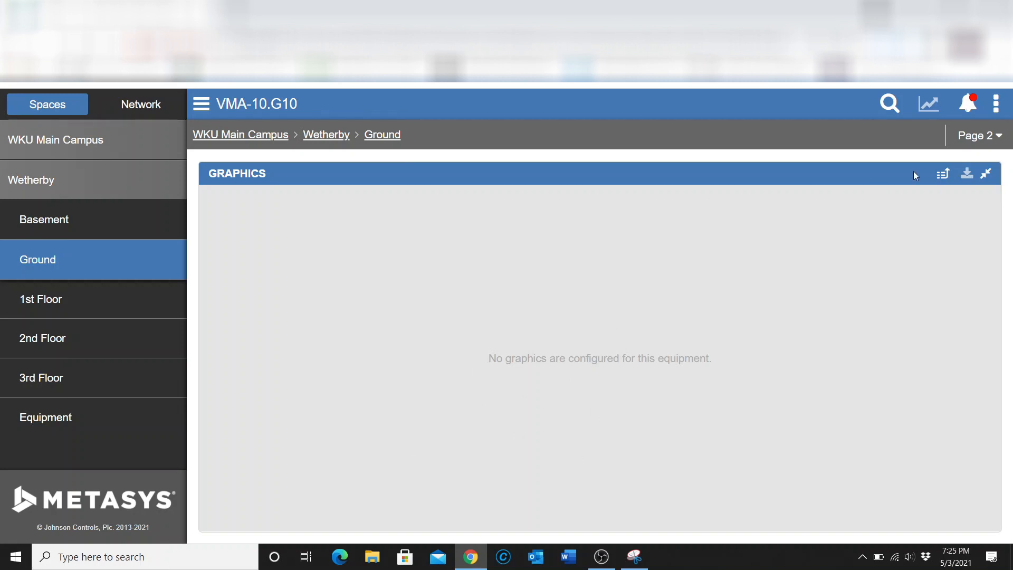
{"action": "left_click", "coordinate": [987, 176]}
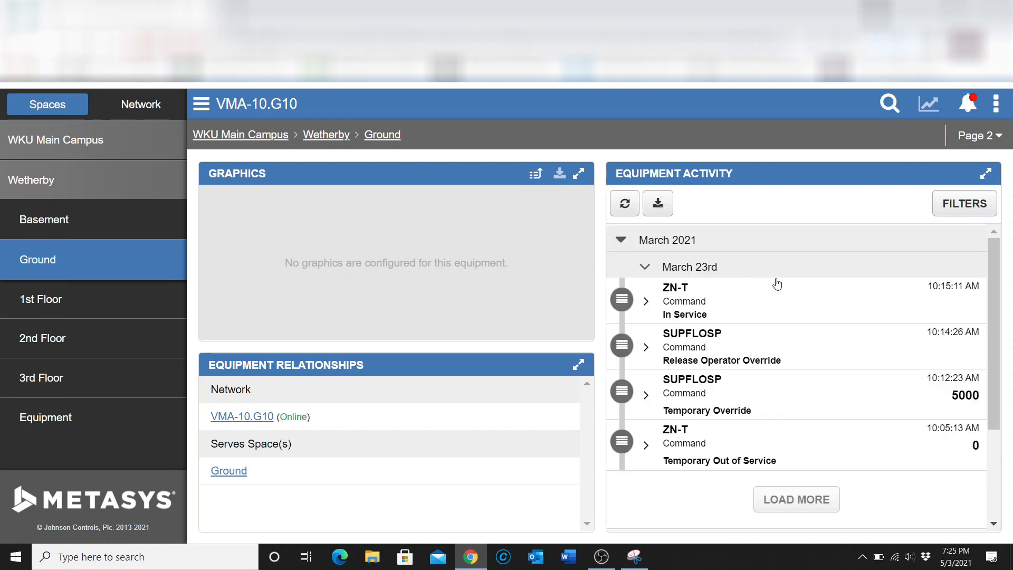
{"action": "left_click", "coordinate": [987, 136]}
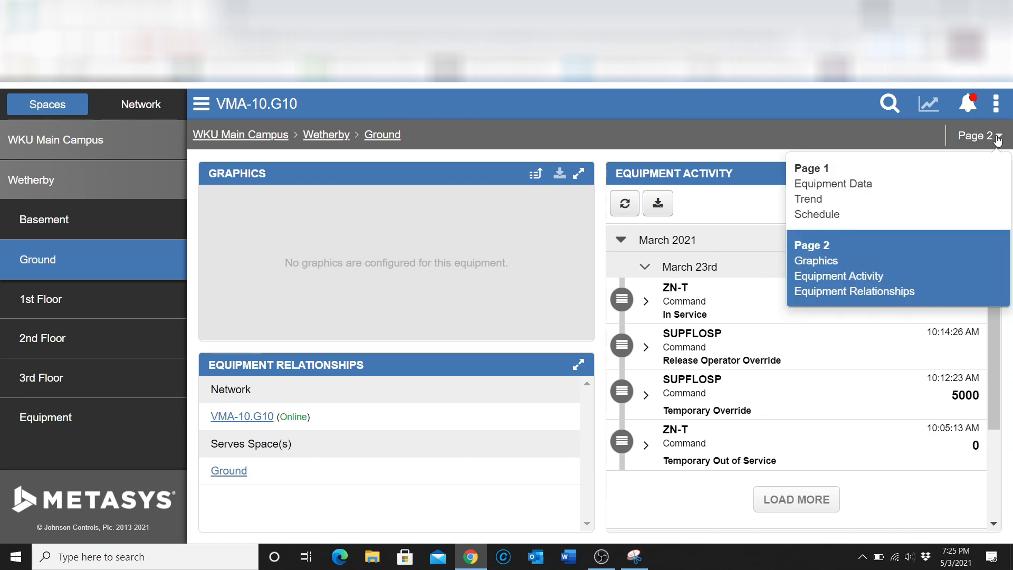
{"action": "left_click", "coordinate": [890, 196]}
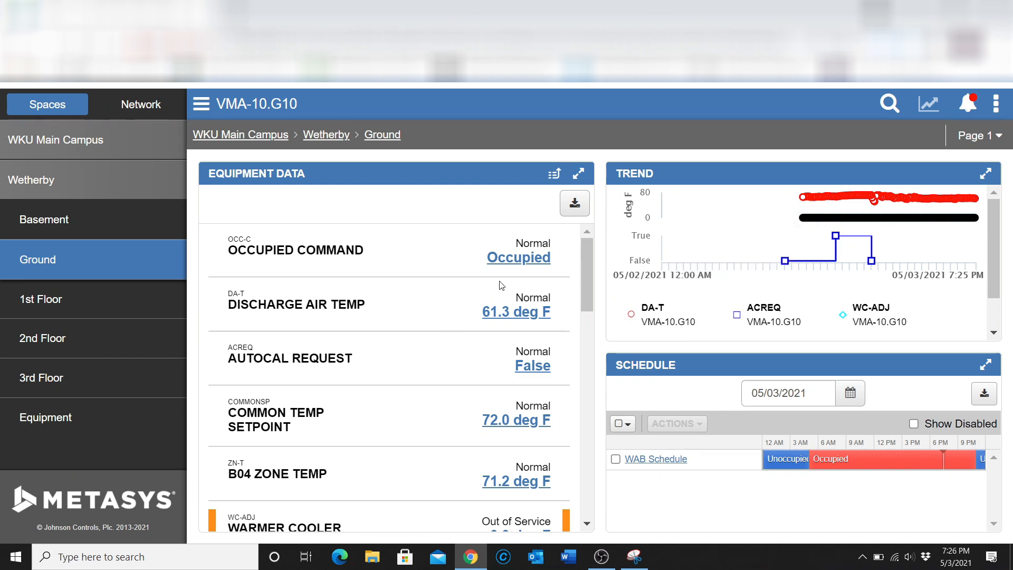
{"action": "scroll", "coordinate": [402, 350], "scroll_direction": "down", "scroll_amount": 5}
{"action": "scroll", "coordinate": [403, 349], "scroll_direction": "up", "scroll_amount": 5}
{"action": "scroll", "coordinate": [480, 401], "scroll_direction": "down", "scroll_amount": 2}
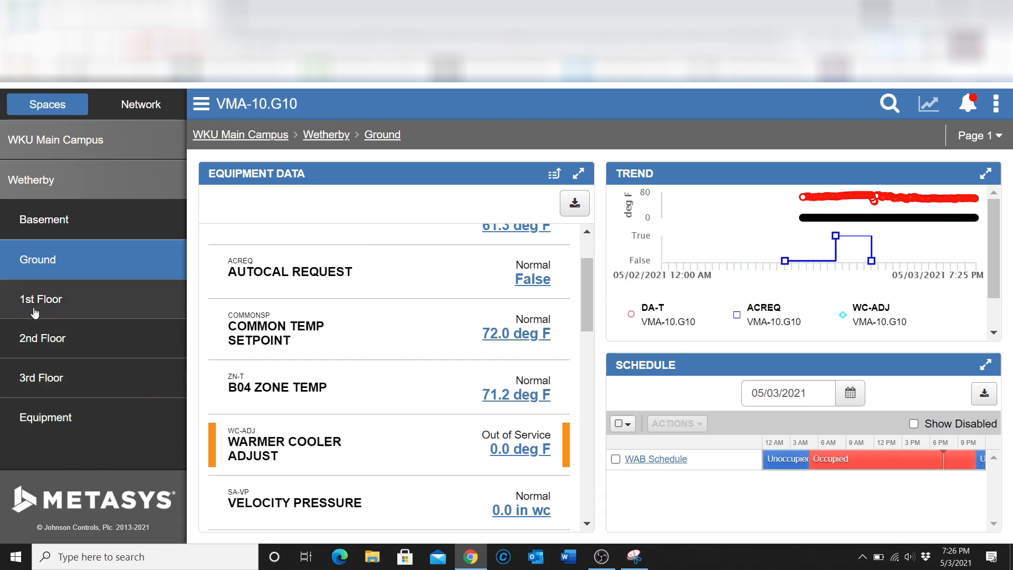
Return to Wetherby's Ground space, expand its graphic and inspect the area around room G10
{"action": "left_click", "coordinate": [64, 269]}
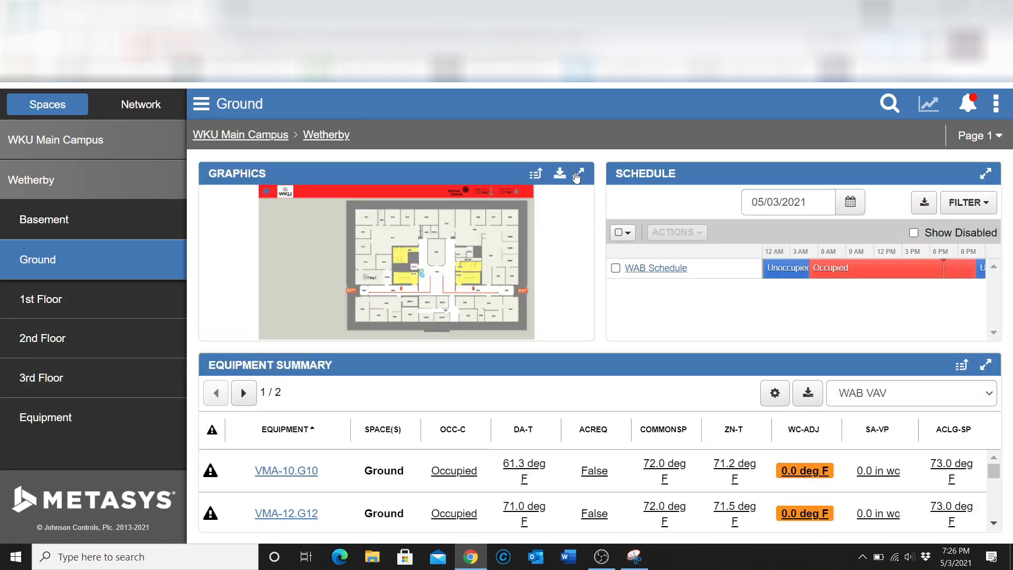
{"action": "left_click", "coordinate": [579, 173]}
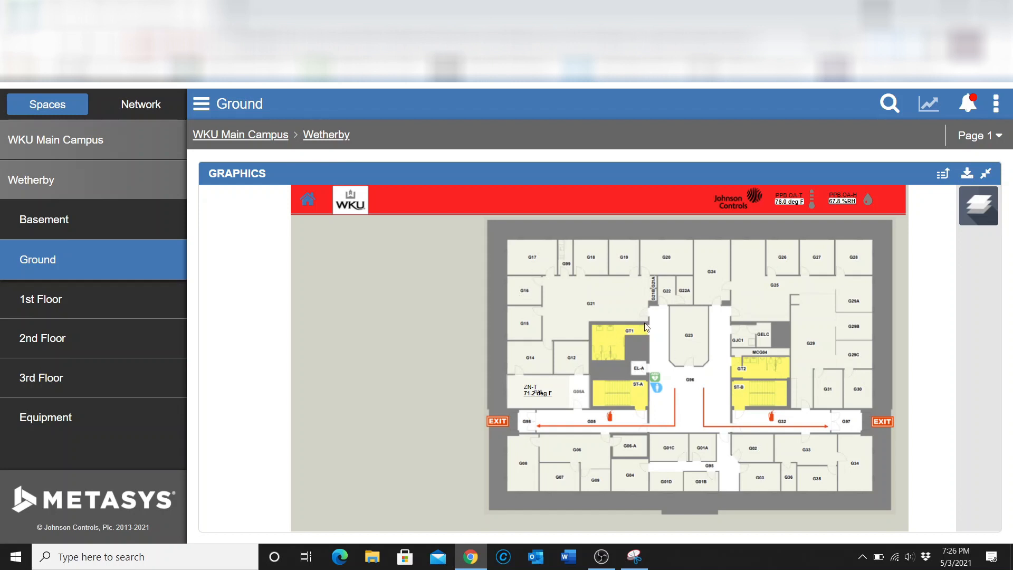
{"action": "scroll", "coordinate": [590, 388], "scroll_direction": "up", "scroll_amount": 5}
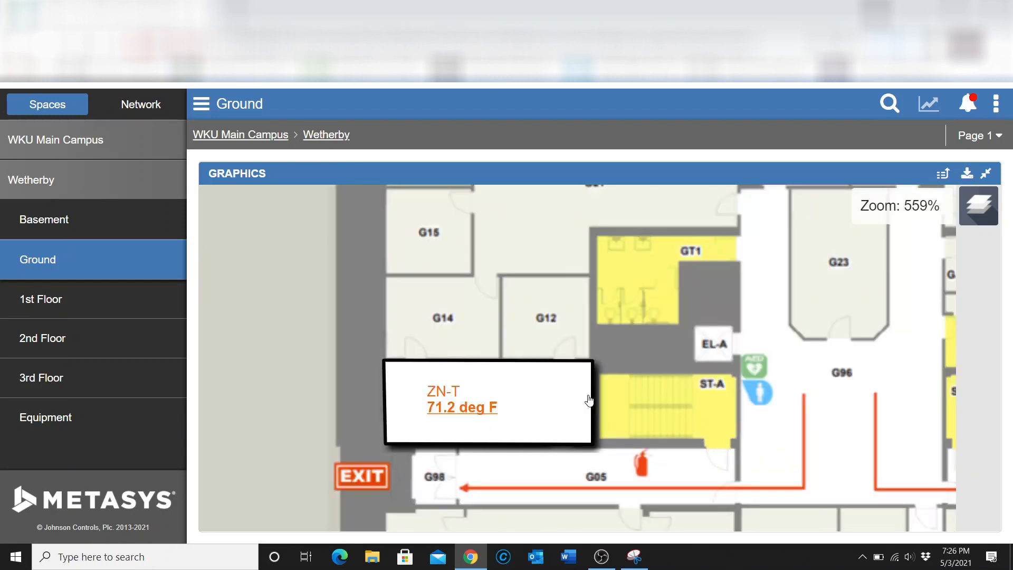
{"action": "scroll", "coordinate": [525, 417], "scroll_direction": "down", "scroll_amount": 3}
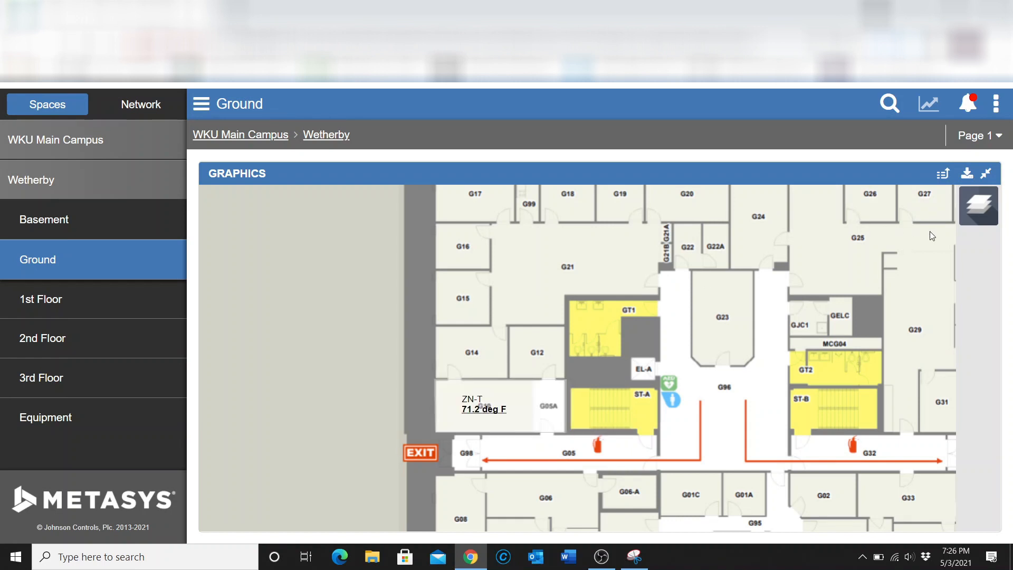
Open Wetherby's Ground Floor graphic for editing from Graphics Manager and make Background the active layer
{"action": "left_click", "coordinate": [997, 109]}
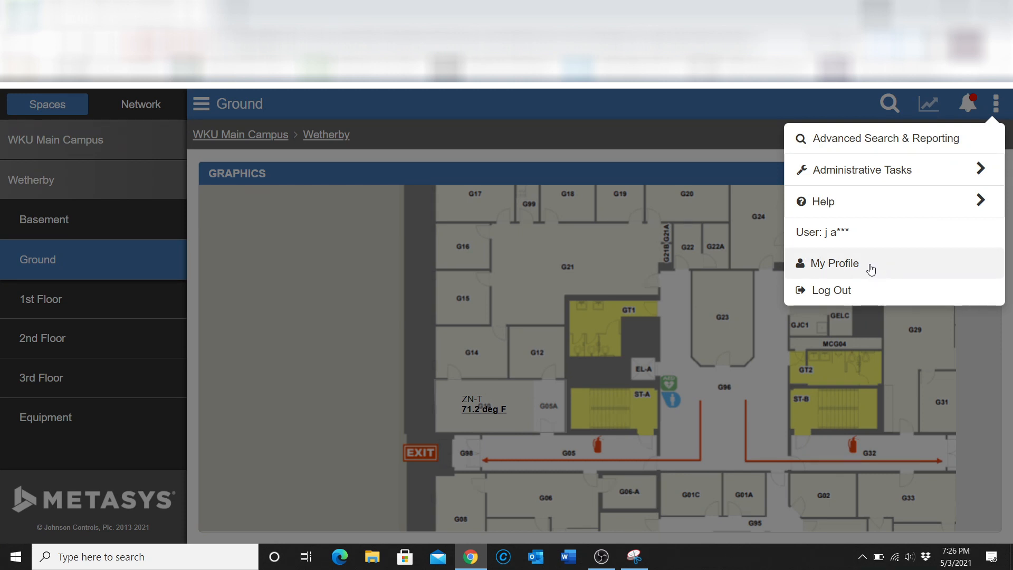
{"action": "left_click", "coordinate": [878, 177]}
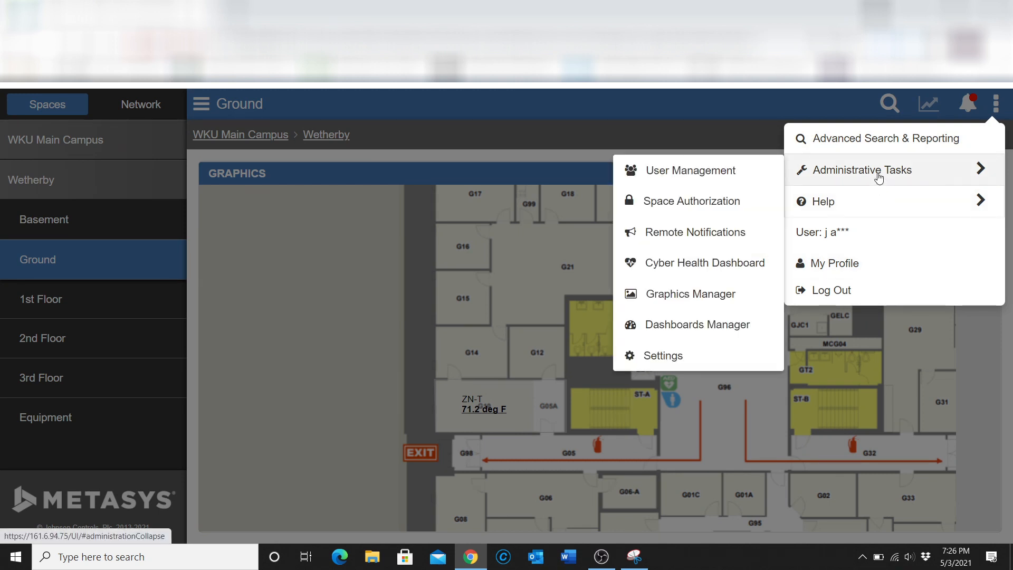
{"action": "left_click", "coordinate": [682, 294]}
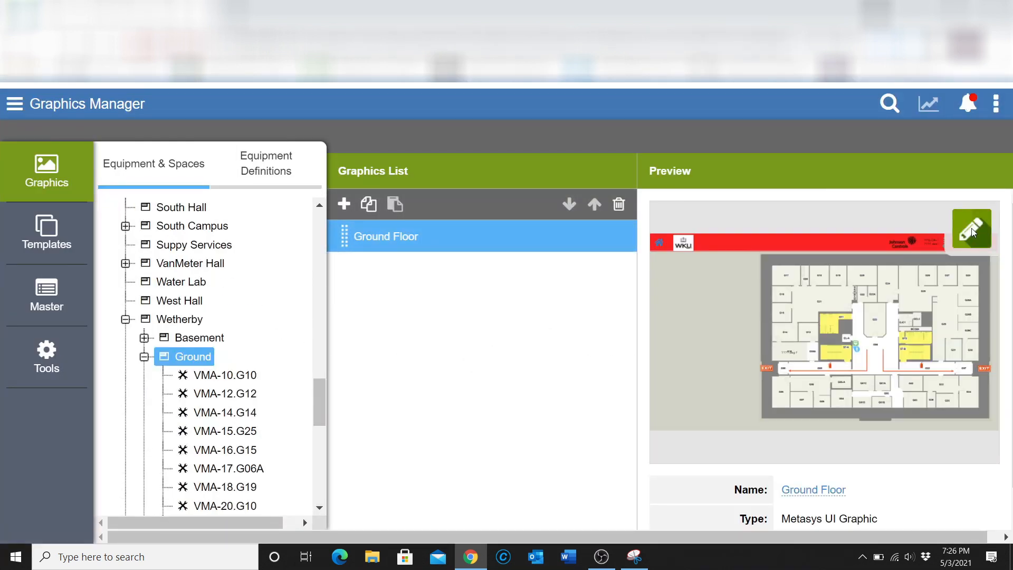
{"action": "left_click", "coordinate": [973, 233]}
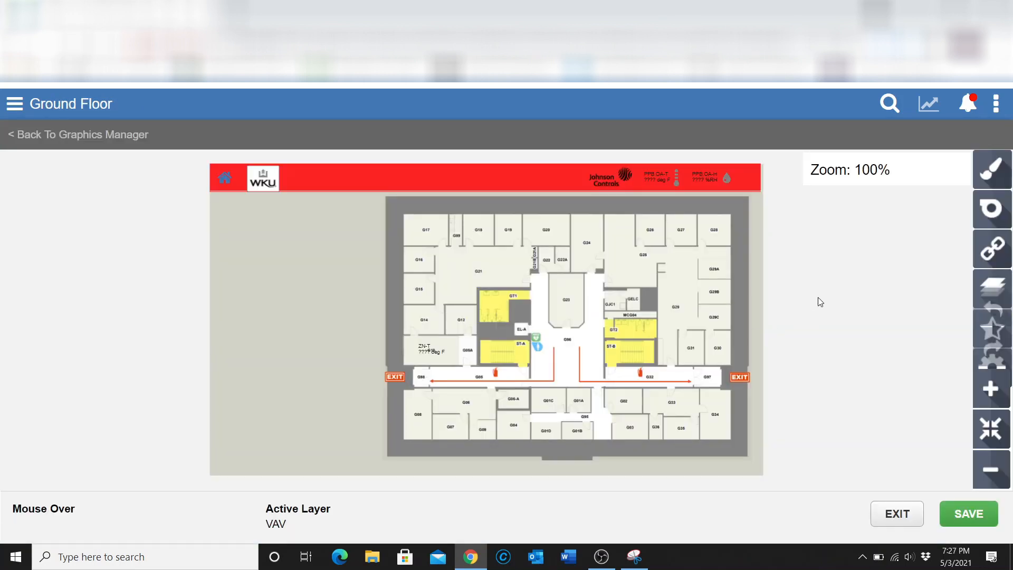
{"action": "left_click", "coordinate": [989, 292]}
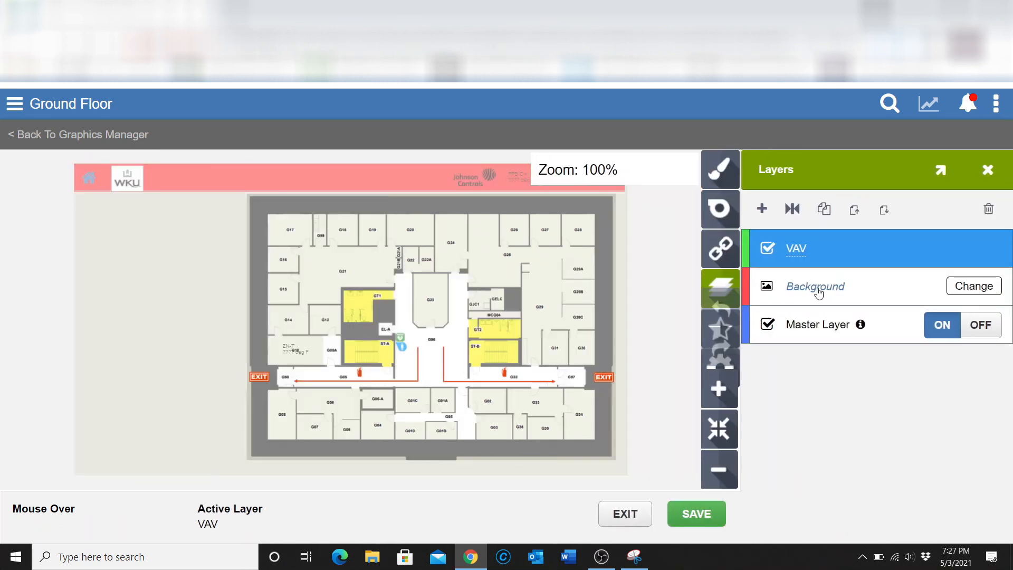
{"action": "left_click", "coordinate": [818, 290]}
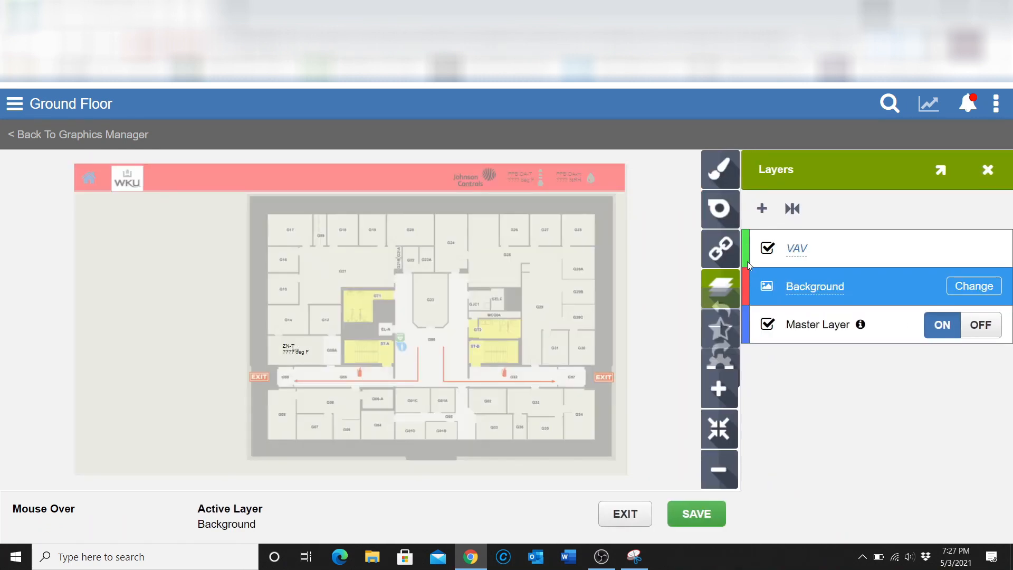
Review the available drawing tools and shapes, and look through the Basic Symbols in the symbol library
{"action": "left_click", "coordinate": [721, 172]}
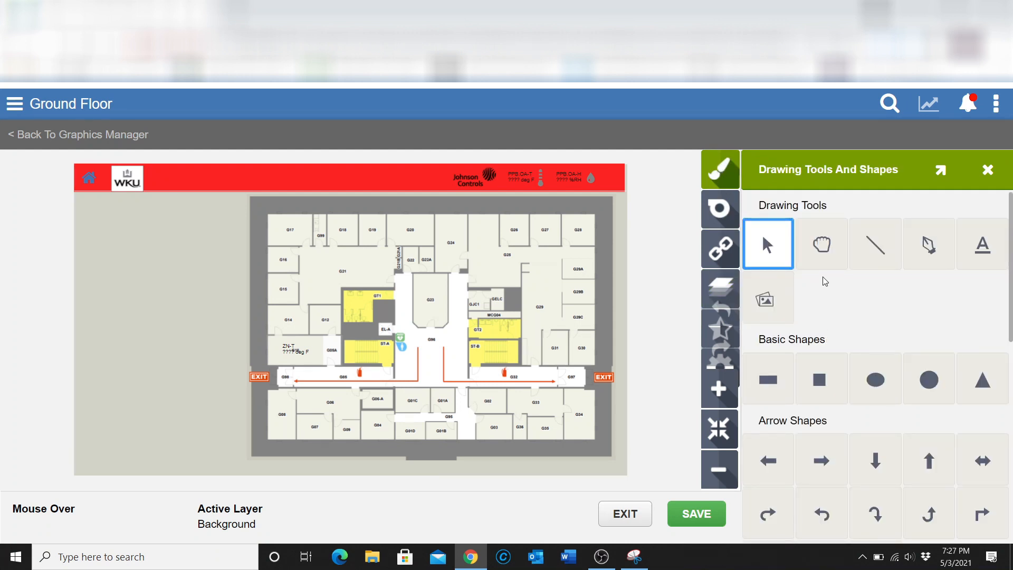
{"action": "left_click", "coordinate": [725, 219]}
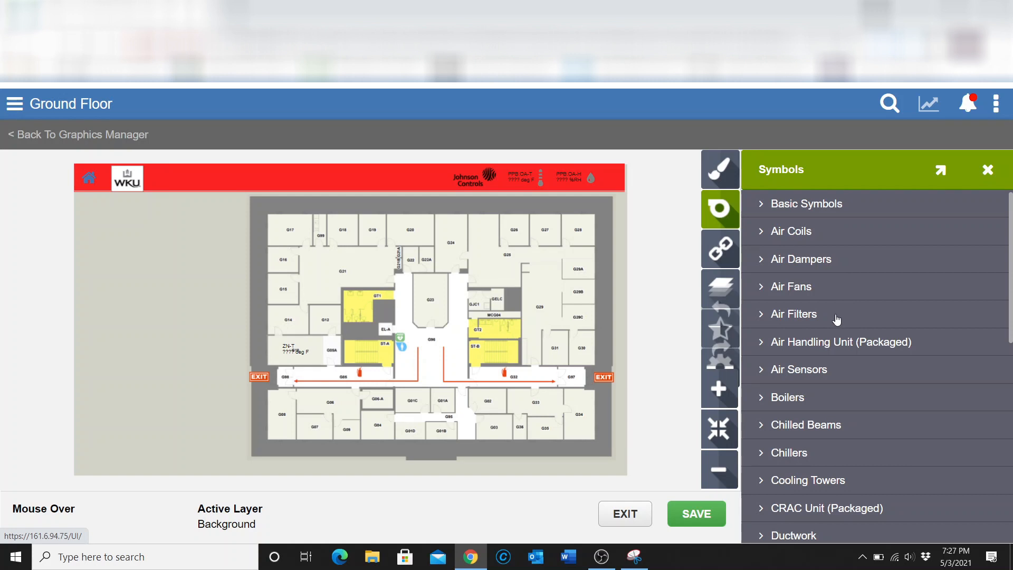
{"action": "left_click", "coordinate": [761, 207]}
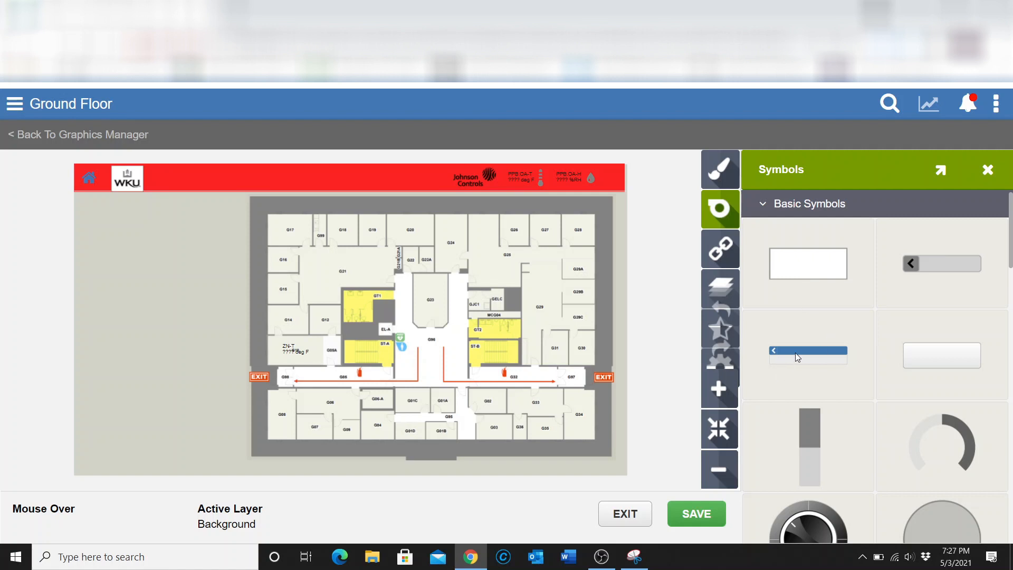
{"action": "scroll", "coordinate": [893, 413], "scroll_direction": "down", "scroll_amount": 10}
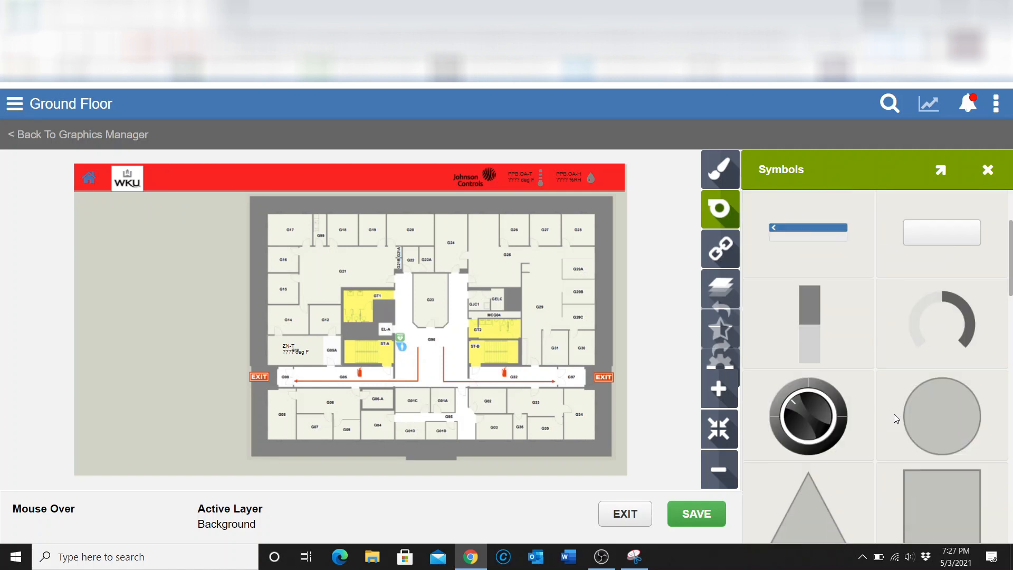
{"action": "scroll", "coordinate": [893, 416], "scroll_direction": "down", "scroll_amount": 4}
{"action": "scroll", "coordinate": [894, 417], "scroll_direction": "up", "scroll_amount": 7}
{"action": "scroll", "coordinate": [894, 416], "scroll_direction": "down", "scroll_amount": 6}
{"action": "scroll", "coordinate": [834, 272], "scroll_direction": "up", "scroll_amount": 5}
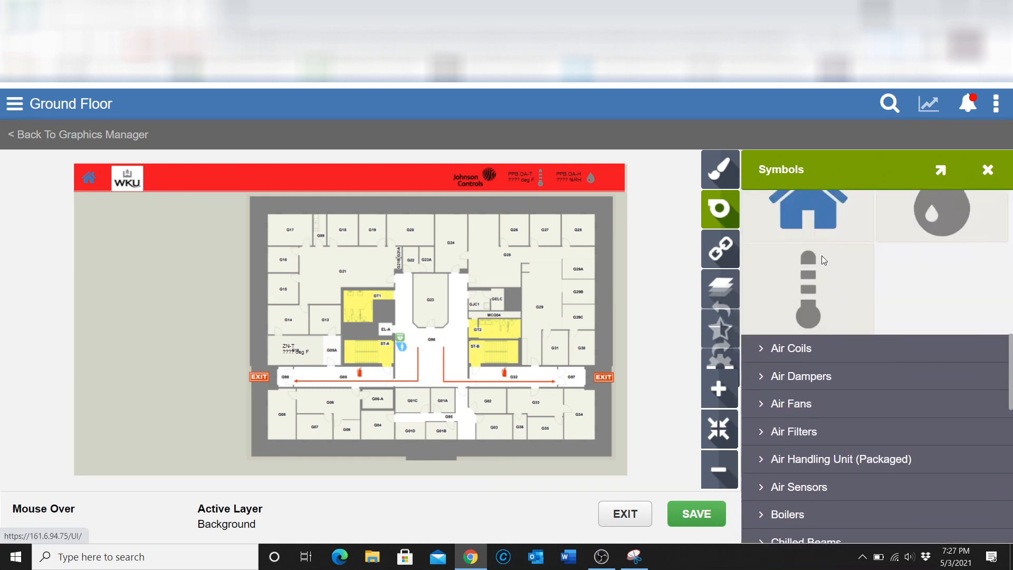
Examine the Air Coils, Air Dampers, Air Fans, Air Filters and Air Handling Unit (Packaged) symbols
{"action": "left_click", "coordinate": [763, 475]}
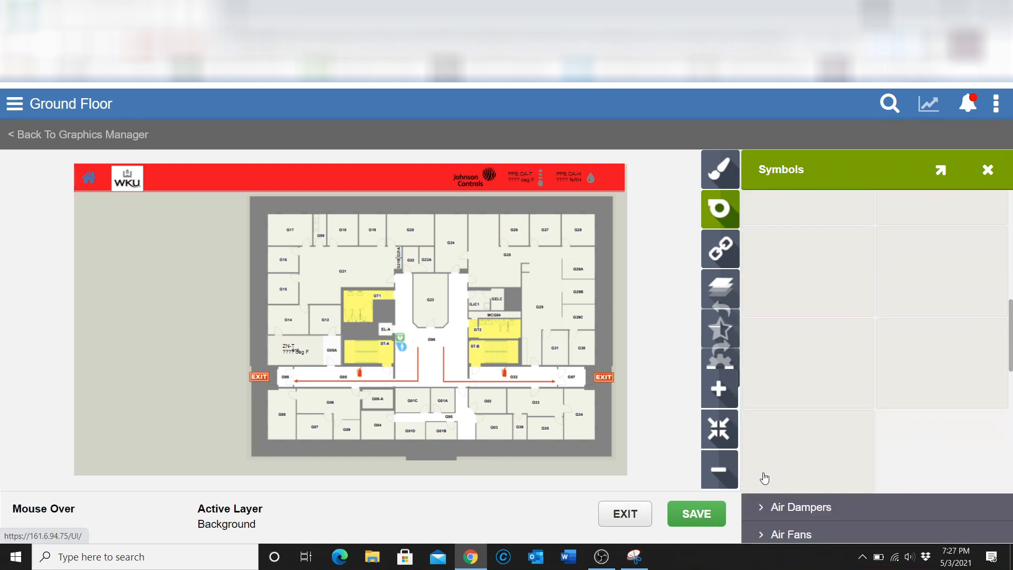
{"action": "scroll", "coordinate": [873, 312], "scroll_direction": "up", "scroll_amount": 5}
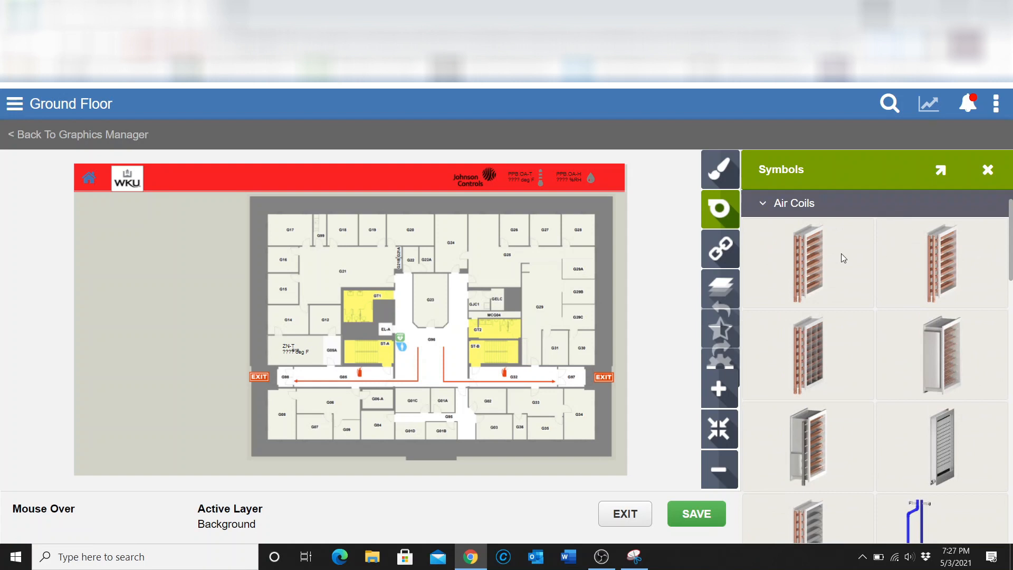
{"action": "scroll", "coordinate": [865, 358], "scroll_direction": "down", "scroll_amount": 10}
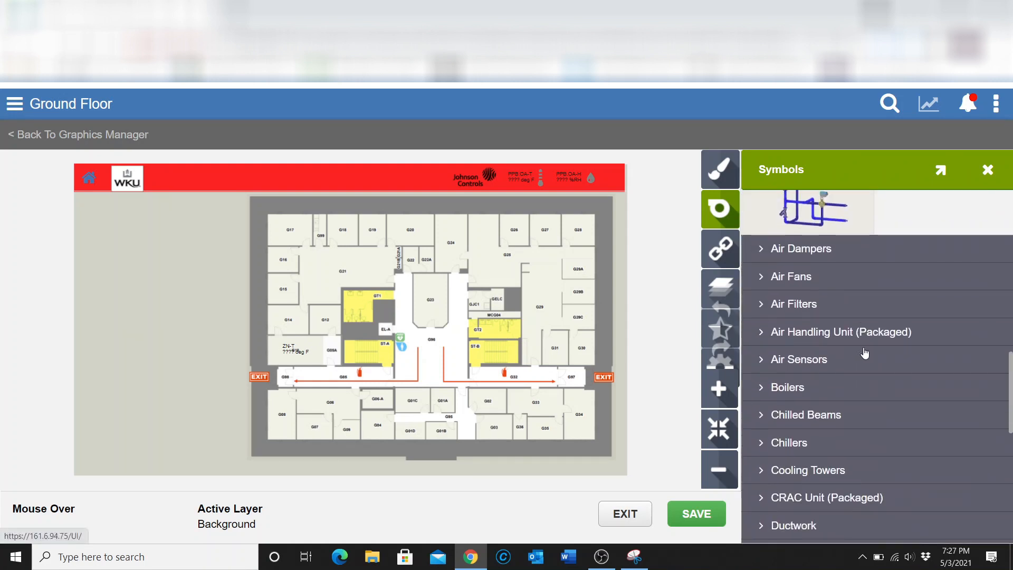
{"action": "left_click", "coordinate": [806, 244]}
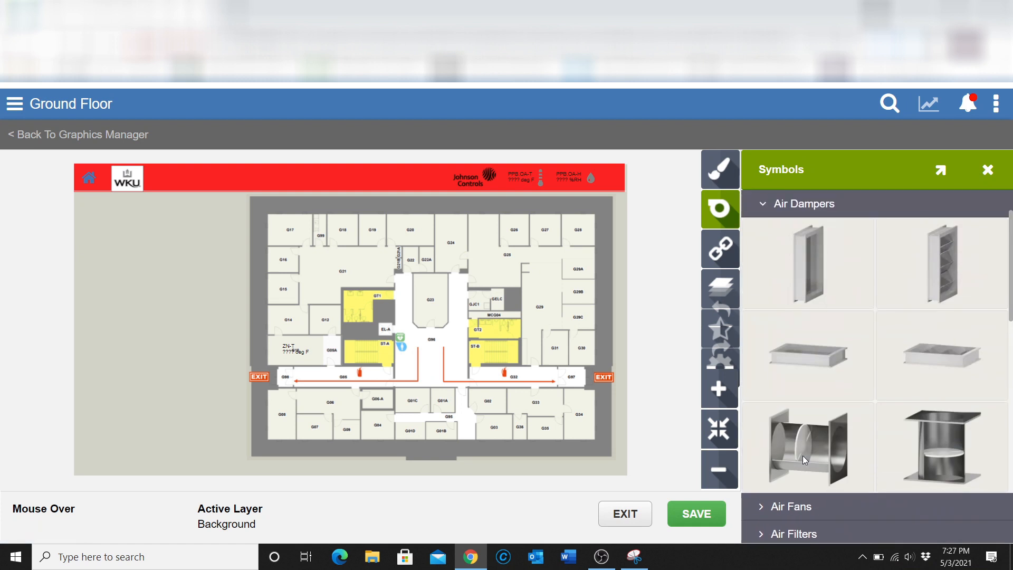
{"action": "left_click", "coordinate": [825, 511]}
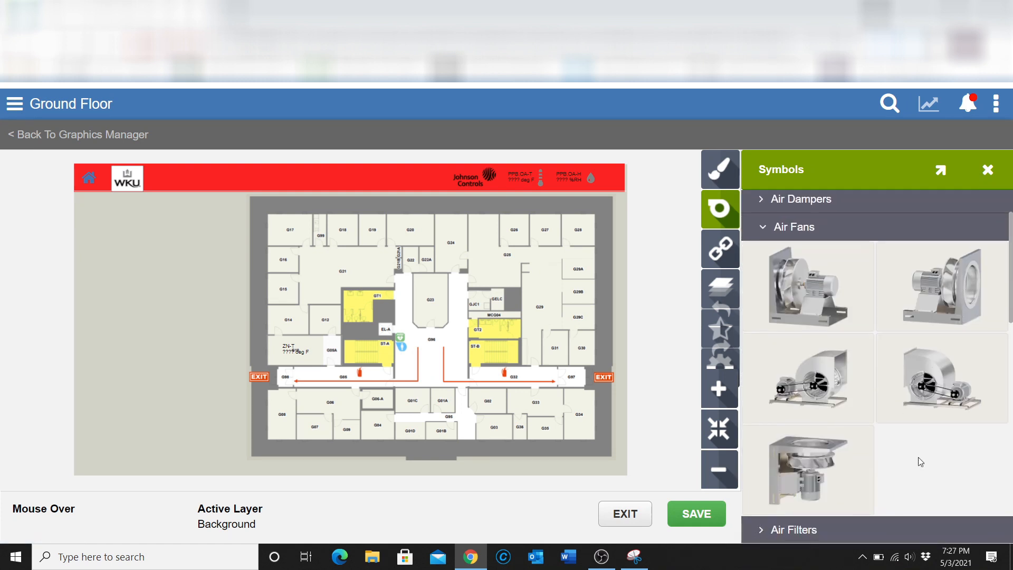
{"action": "left_click", "coordinate": [827, 505]}
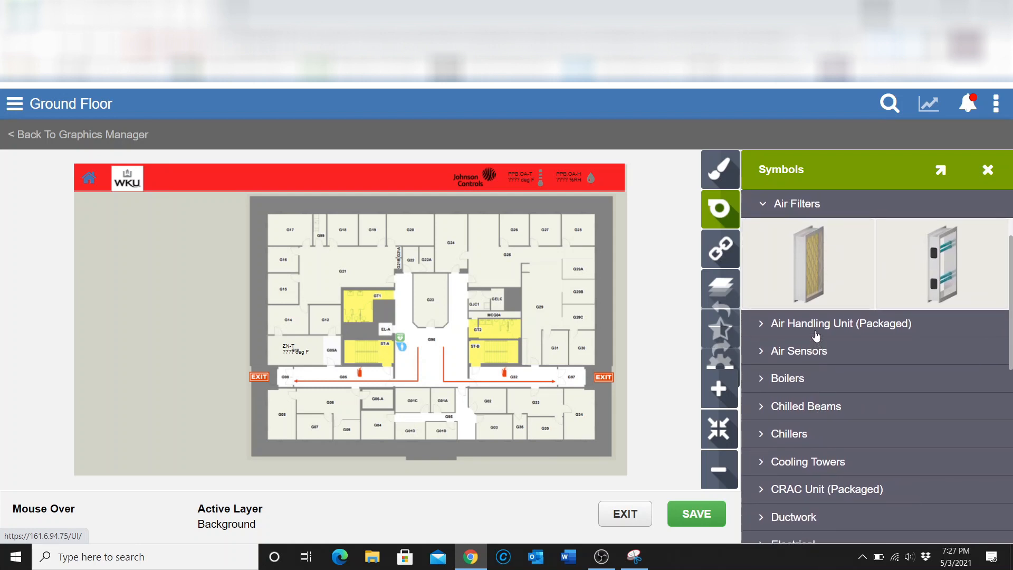
{"action": "left_click", "coordinate": [815, 331]}
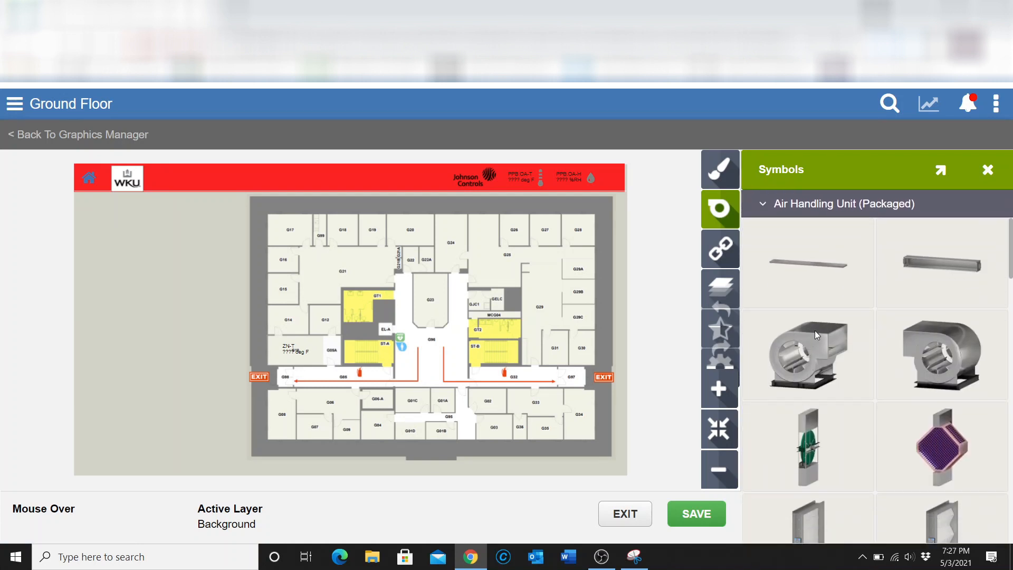
{"action": "scroll", "coordinate": [841, 422], "scroll_direction": "down", "scroll_amount": 10}
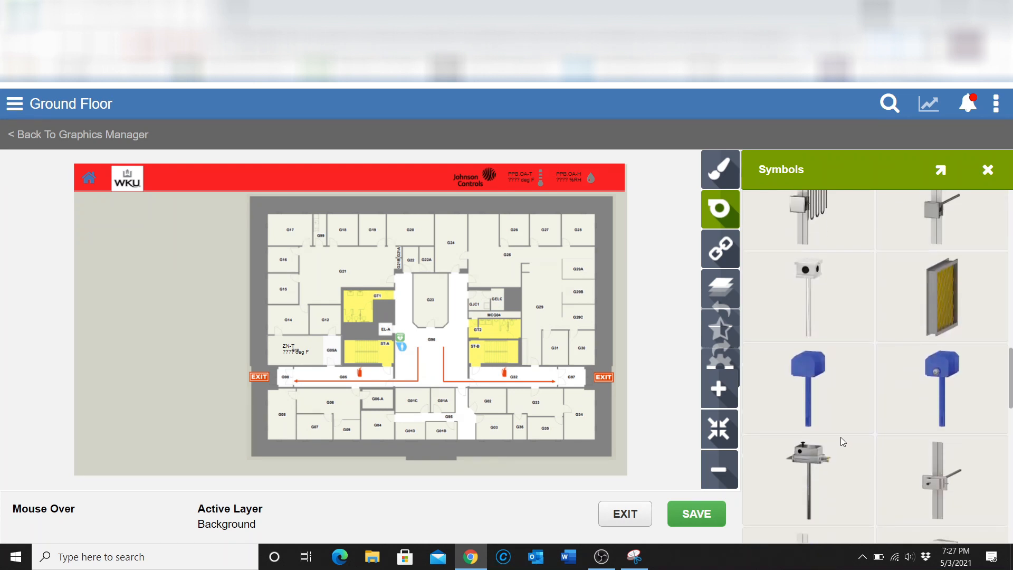
{"action": "scroll", "coordinate": [841, 437], "scroll_direction": "down", "scroll_amount": 5}
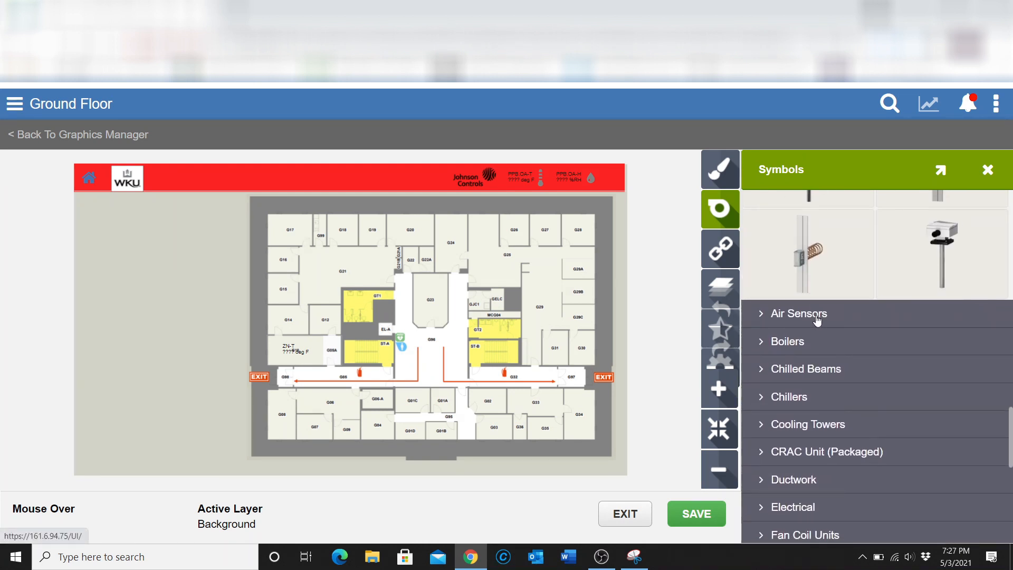
Look through the Air Sensors symbols and the remaining symbol categories down to Water Valves
{"action": "left_click", "coordinate": [817, 316]}
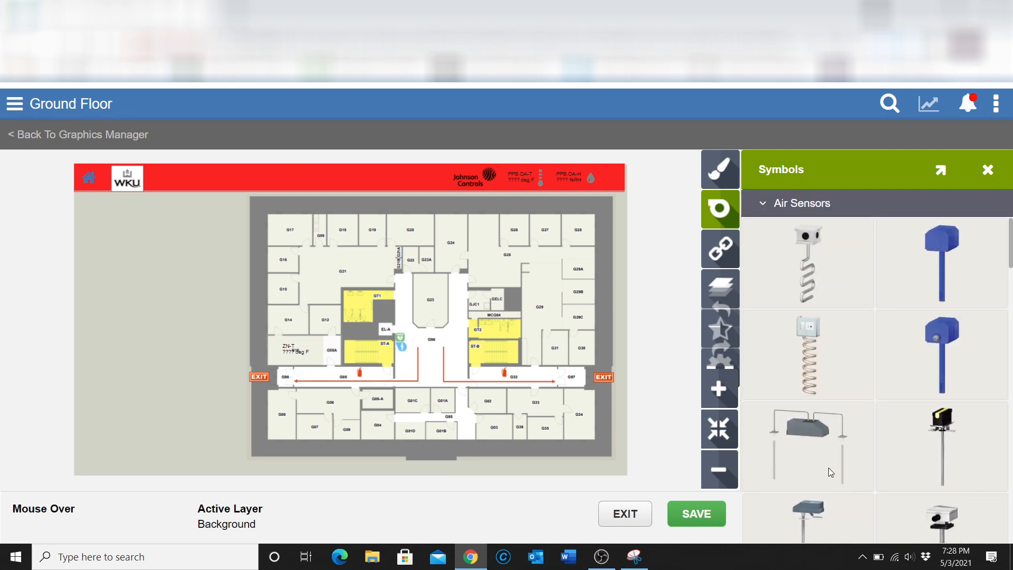
{"action": "scroll", "coordinate": [826, 468], "scroll_direction": "down", "scroll_amount": 10}
{"action": "scroll", "coordinate": [831, 476], "scroll_direction": "down", "scroll_amount": 6}
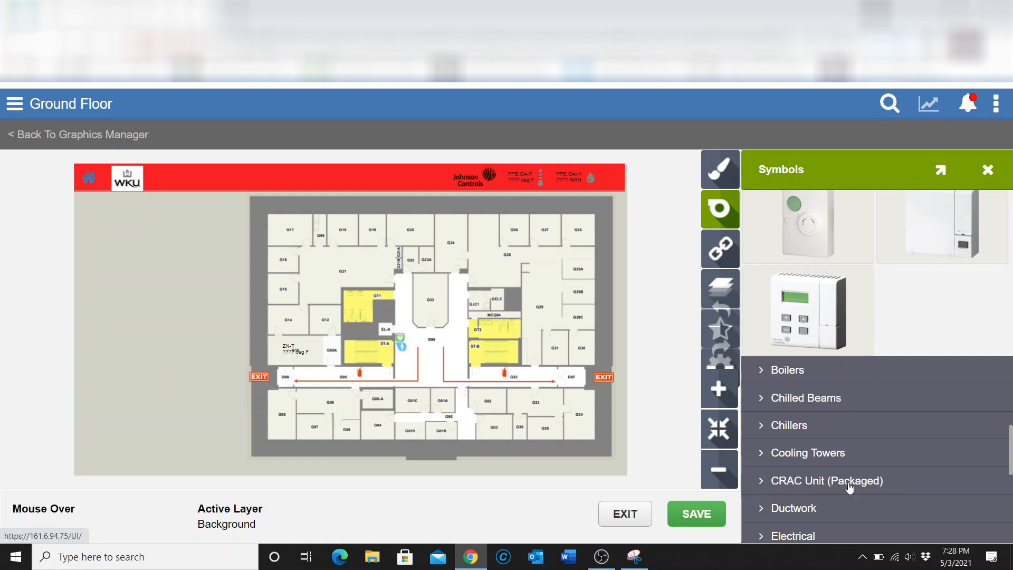
{"action": "scroll", "coordinate": [848, 495], "scroll_direction": "down", "scroll_amount": 6}
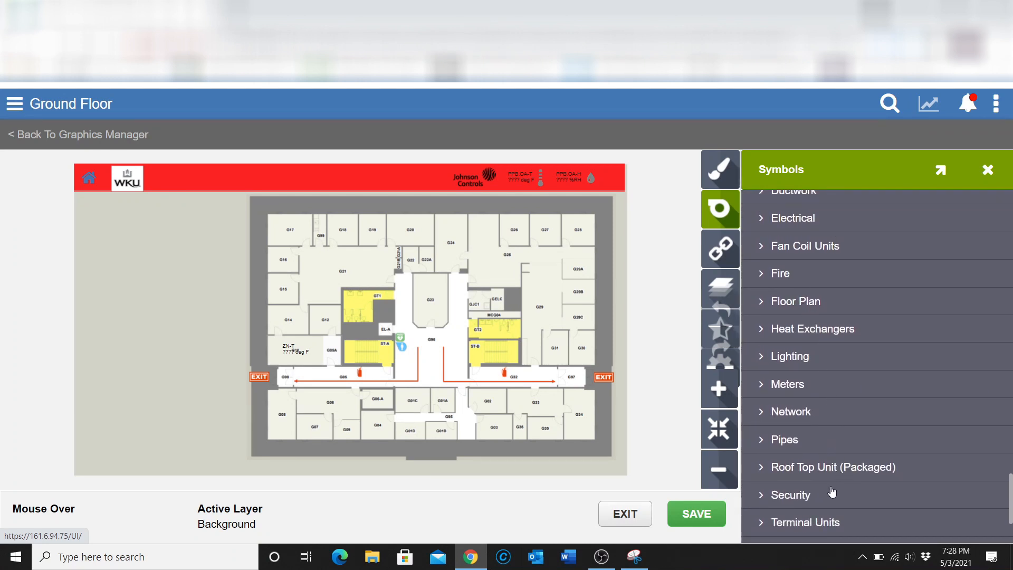
{"action": "scroll", "coordinate": [823, 491], "scroll_direction": "down", "scroll_amount": 2}
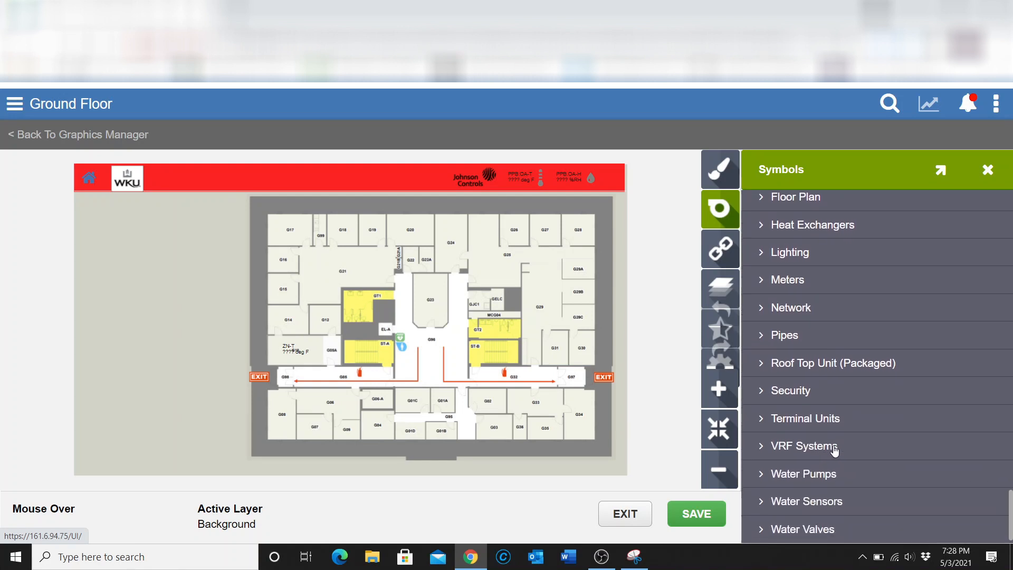
Examine the symbols offered for VRF Systems and Water Pumps
{"action": "left_click", "coordinate": [821, 447]}
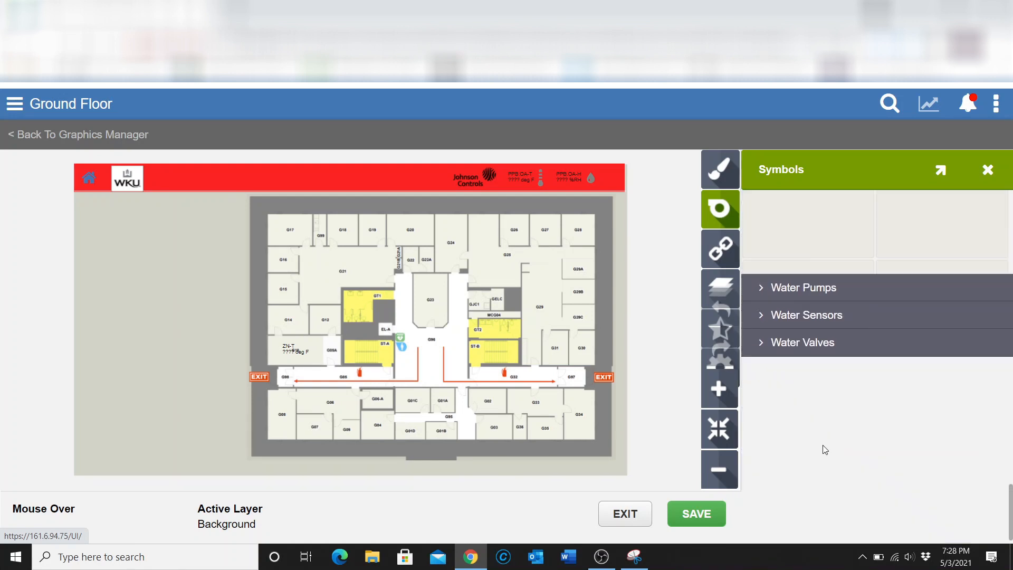
{"action": "scroll", "coordinate": [916, 296], "scroll_direction": "up", "scroll_amount": 3}
{"action": "scroll", "coordinate": [917, 311], "scroll_direction": "up", "scroll_amount": 1}
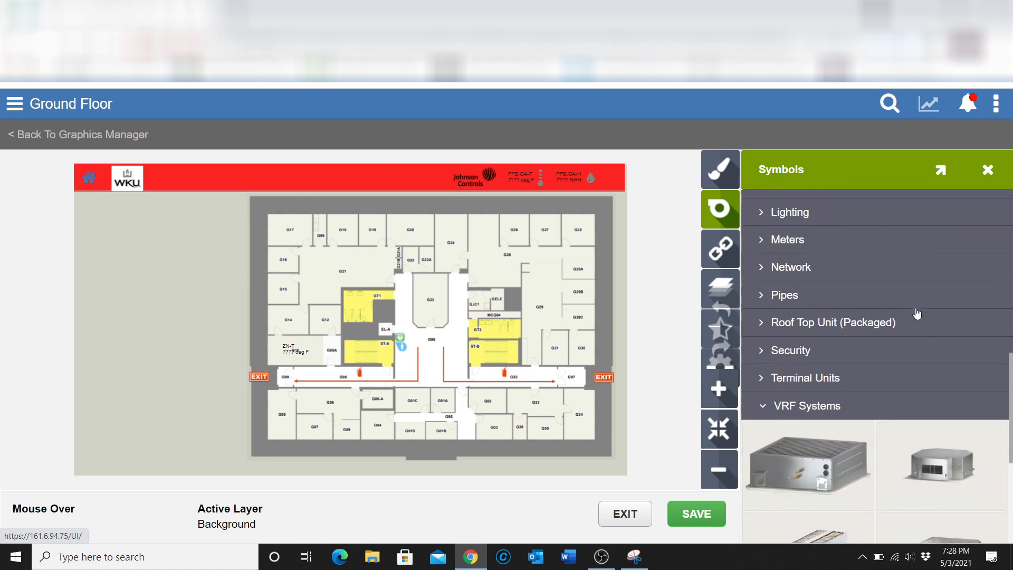
{"action": "scroll", "coordinate": [916, 311], "scroll_direction": "down", "scroll_amount": 4}
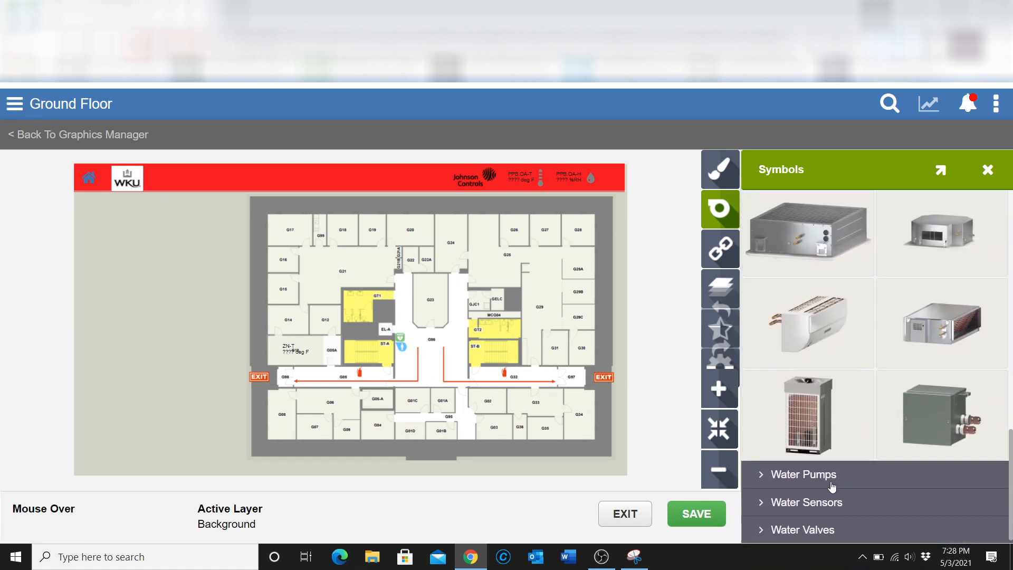
{"action": "left_click", "coordinate": [831, 477]}
{"action": "scroll", "coordinate": [853, 450], "scroll_direction": "down", "scroll_amount": 6}
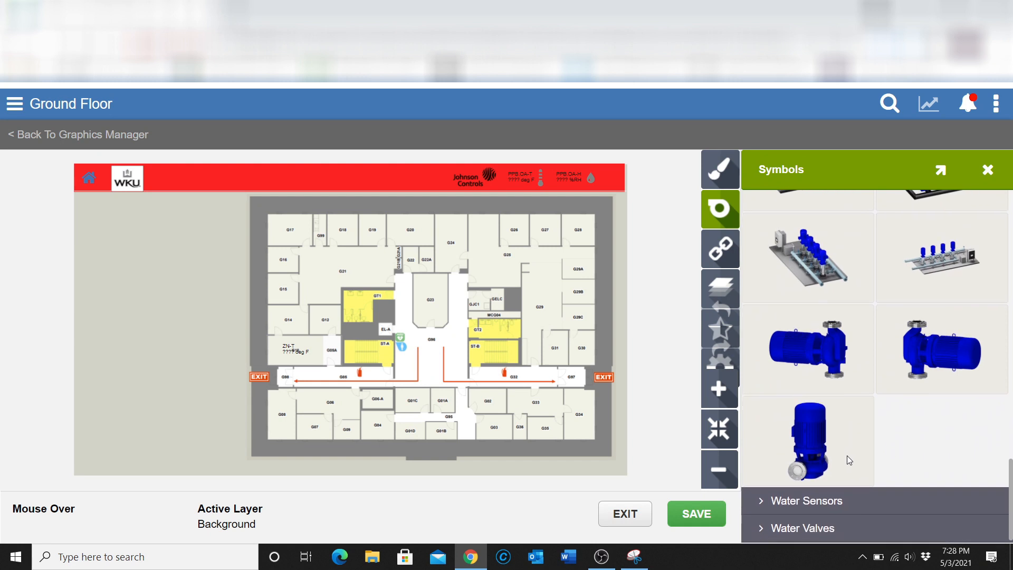
{"action": "scroll", "coordinate": [841, 498], "scroll_direction": "up", "scroll_amount": 5}
{"action": "scroll", "coordinate": [839, 493], "scroll_direction": "up", "scroll_amount": 6}
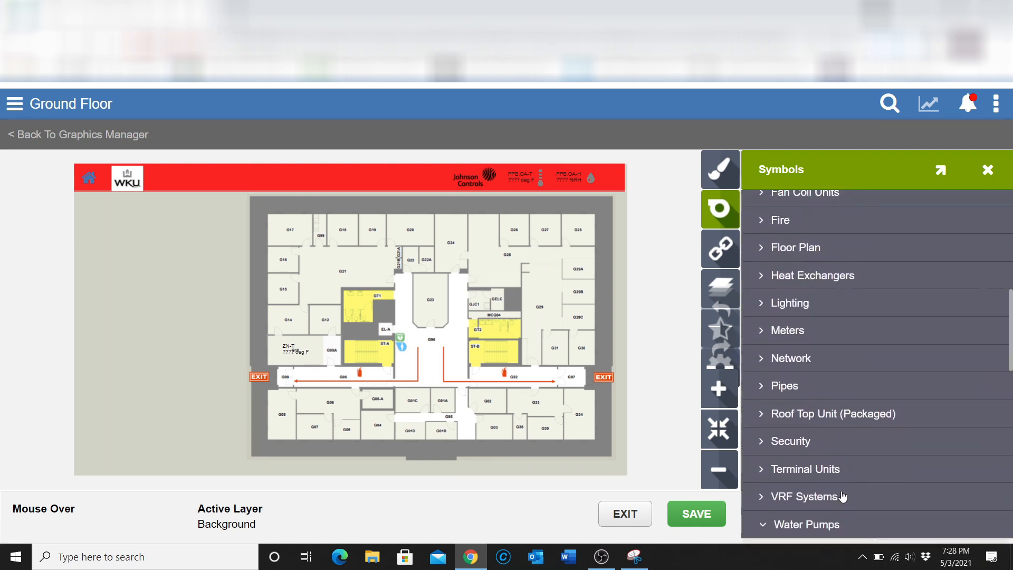
Place the Room Control Module (Multiple Rooms) symbol from the Floor Plan category in the blank area beside the floor plan, near the WKU logo
{"action": "scroll", "coordinate": [836, 488], "scroll_direction": "down", "scroll_amount": 5}
{"action": "scroll", "coordinate": [836, 486], "scroll_direction": "up", "scroll_amount": 4}
{"action": "scroll", "coordinate": [836, 490], "scroll_direction": "up", "scroll_amount": 5}
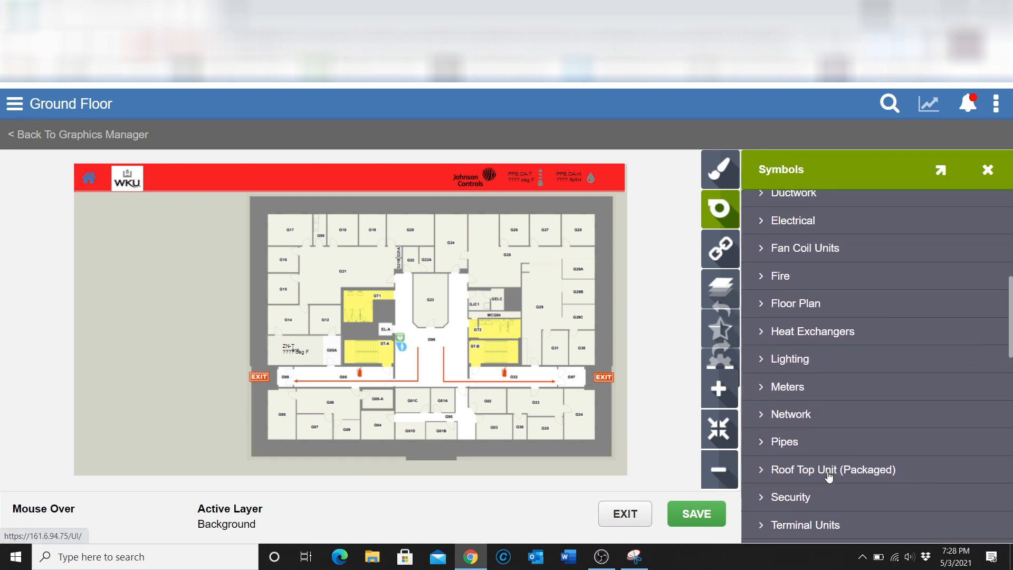
{"action": "scroll", "coordinate": [831, 477], "scroll_direction": "down", "scroll_amount": 3}
{"action": "scroll", "coordinate": [831, 467], "scroll_direction": "up", "scroll_amount": 3}
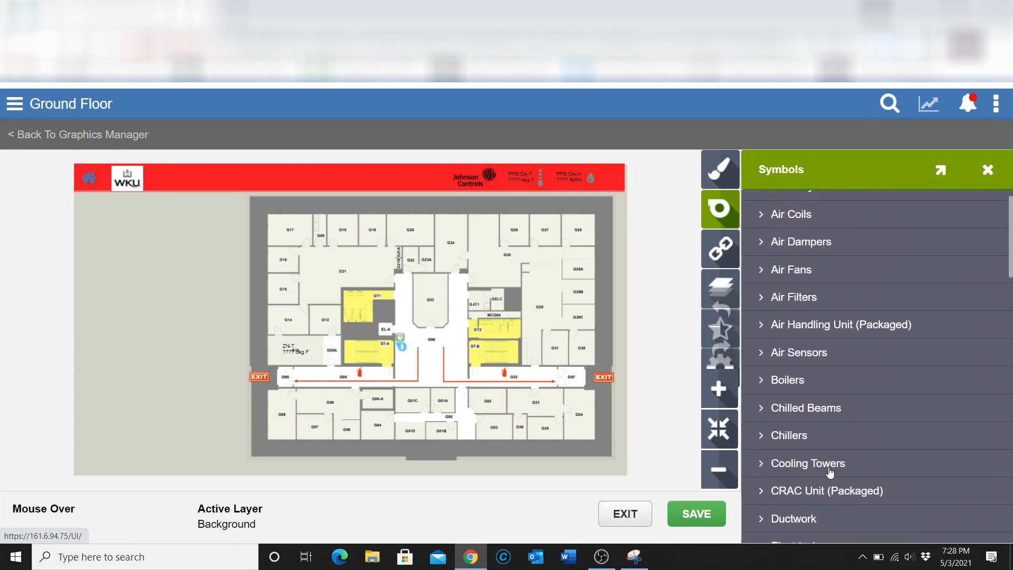
{"action": "scroll", "coordinate": [842, 419], "scroll_direction": "down", "scroll_amount": 1}
{"action": "scroll", "coordinate": [844, 421], "scroll_direction": "down", "scroll_amount": 5}
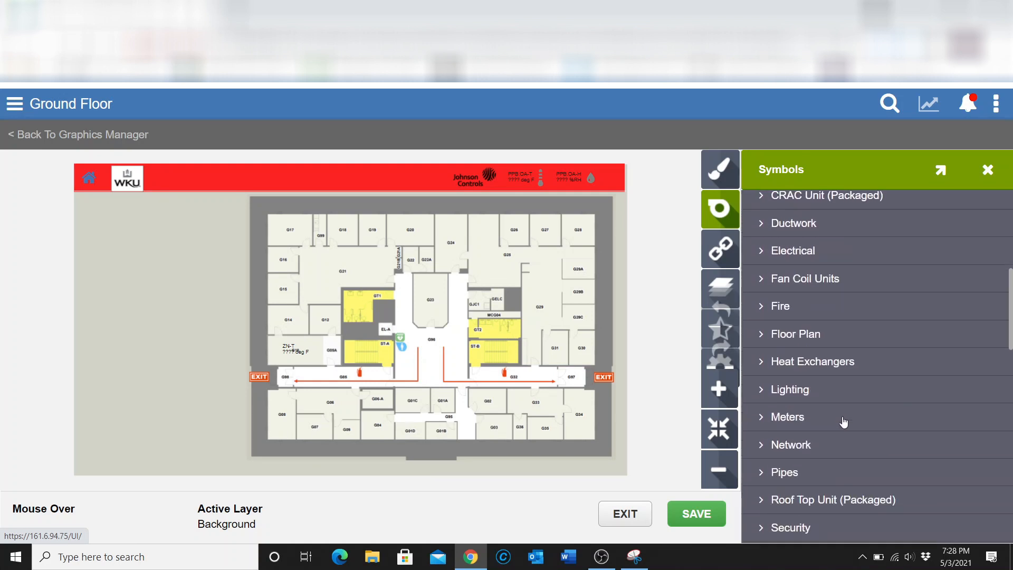
{"action": "left_click", "coordinate": [810, 316]}
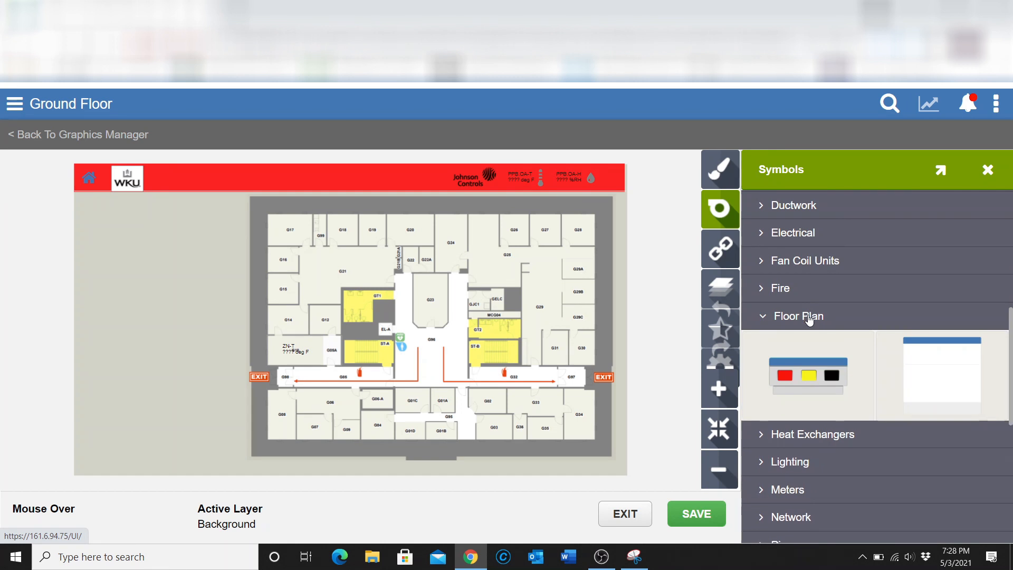
{"action": "scroll", "coordinate": [855, 337], "scroll_direction": "down", "scroll_amount": 2}
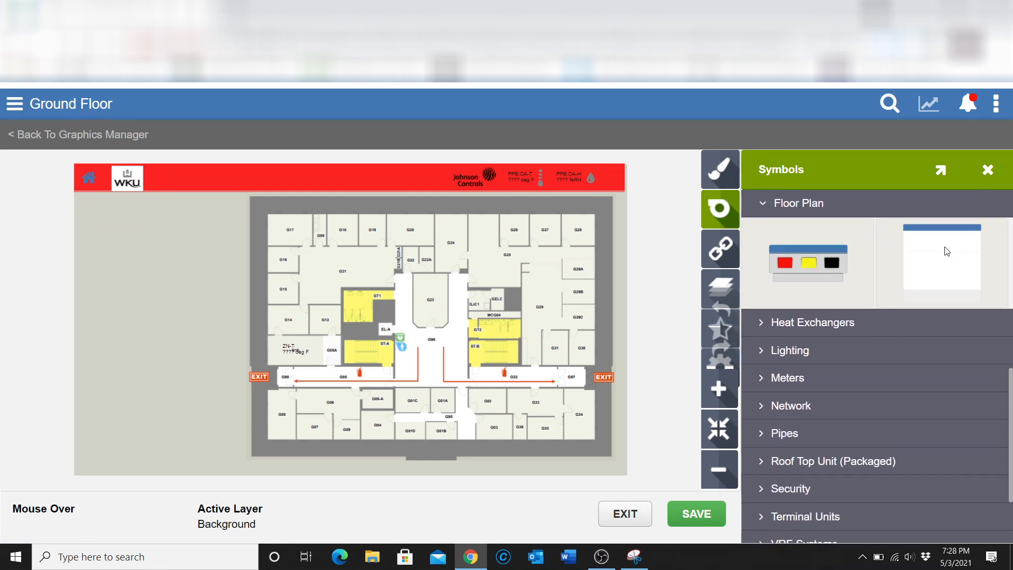
{"action": "left_click_drag", "start_coordinate": [942, 248], "coordinate": [132, 248]}
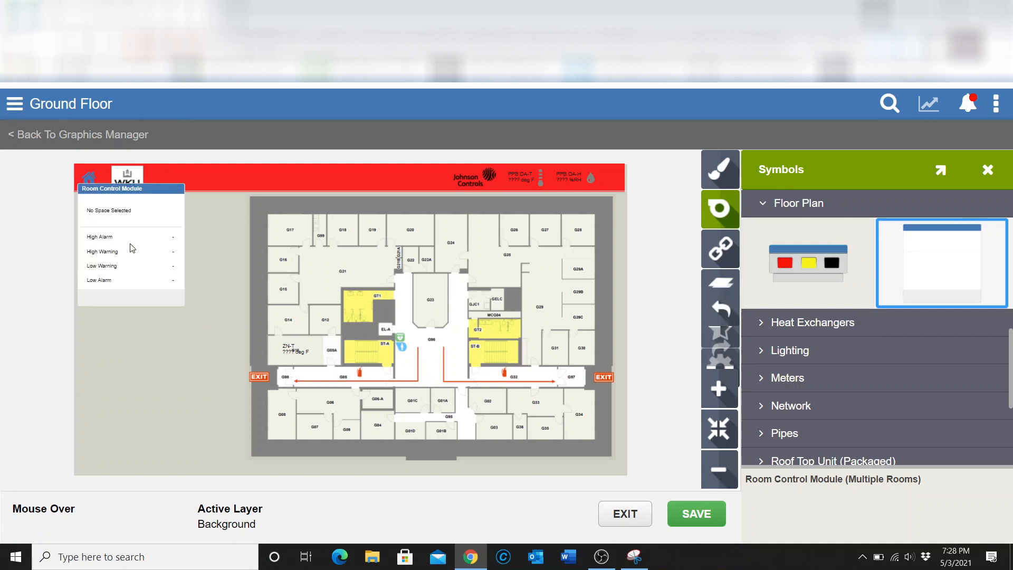
Move the Room Control Module below the red header into the blank area beside the floor plan, then save and exit the graphic
{"action": "left_click_drag", "start_coordinate": [129, 209], "coordinate": [154, 235]}
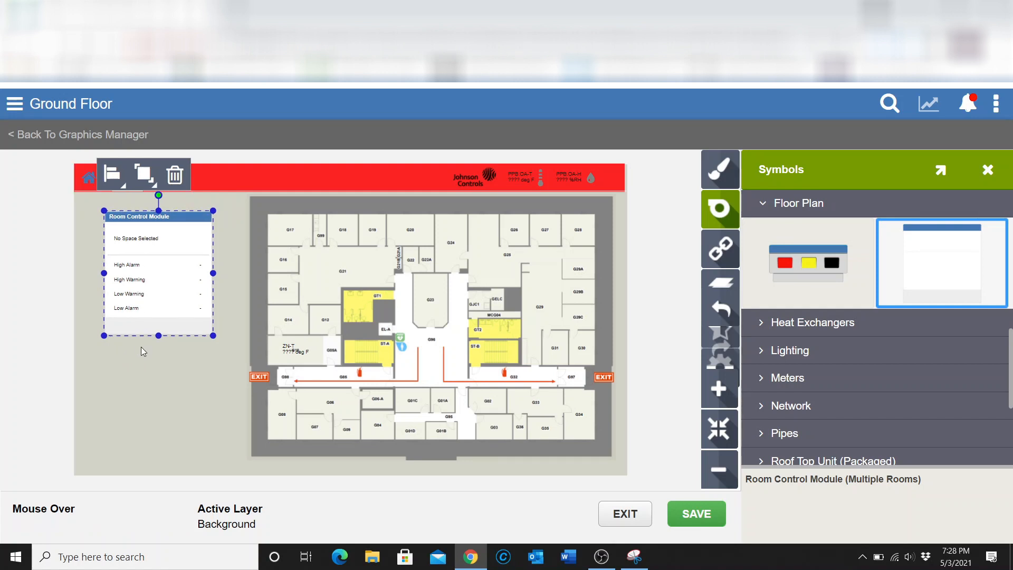
{"action": "left_click", "coordinate": [704, 514]}
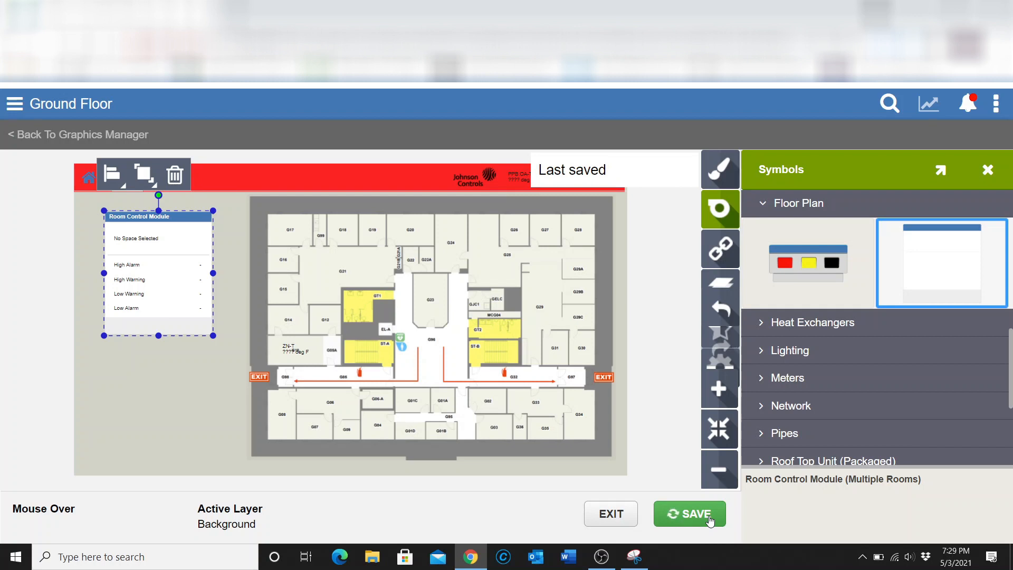
{"action": "left_click", "coordinate": [622, 515]}
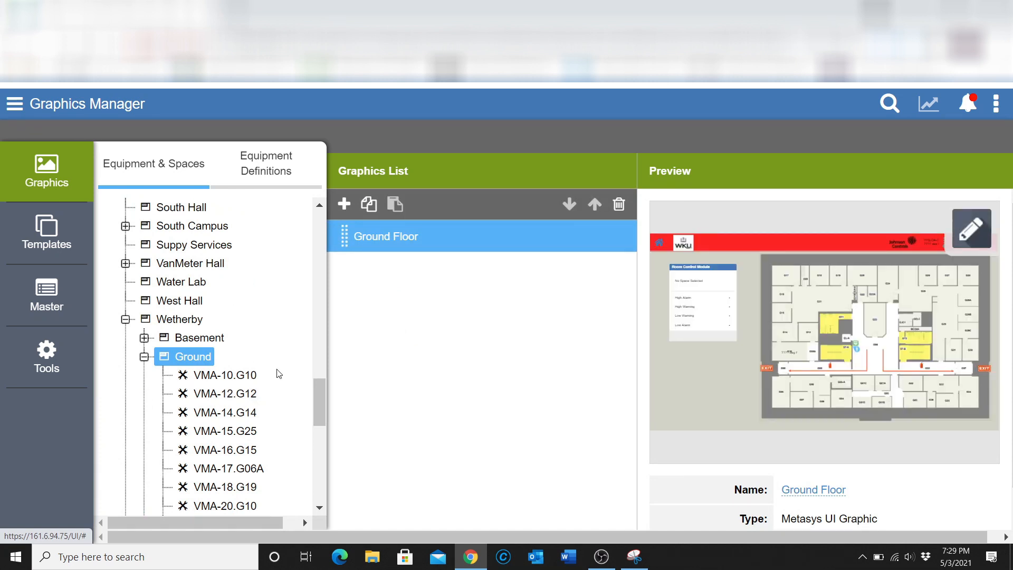
Show Wetherby's Ground space graphic enlarged and select the ZN-T room below G14 to load its data in the Room Control Module
{"action": "left_click", "coordinate": [16, 104]}
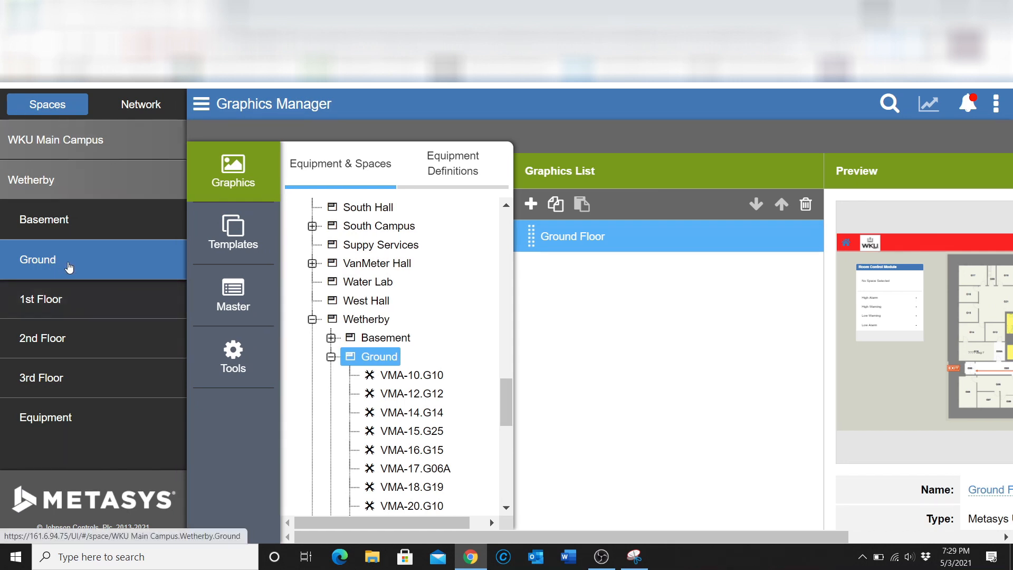
{"action": "left_click", "coordinate": [66, 266]}
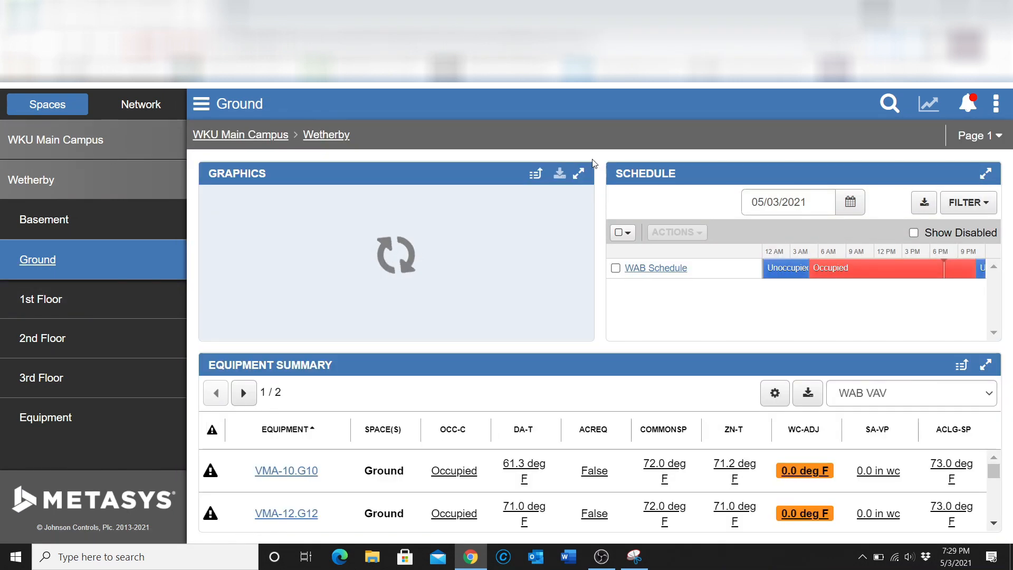
{"action": "left_click", "coordinate": [579, 175]}
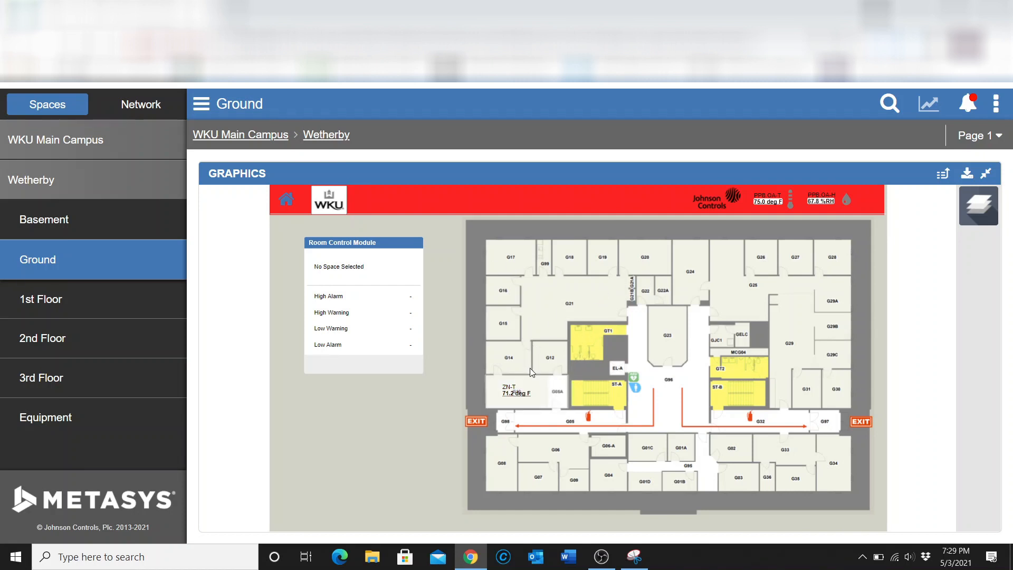
{"action": "left_click", "coordinate": [552, 391]}
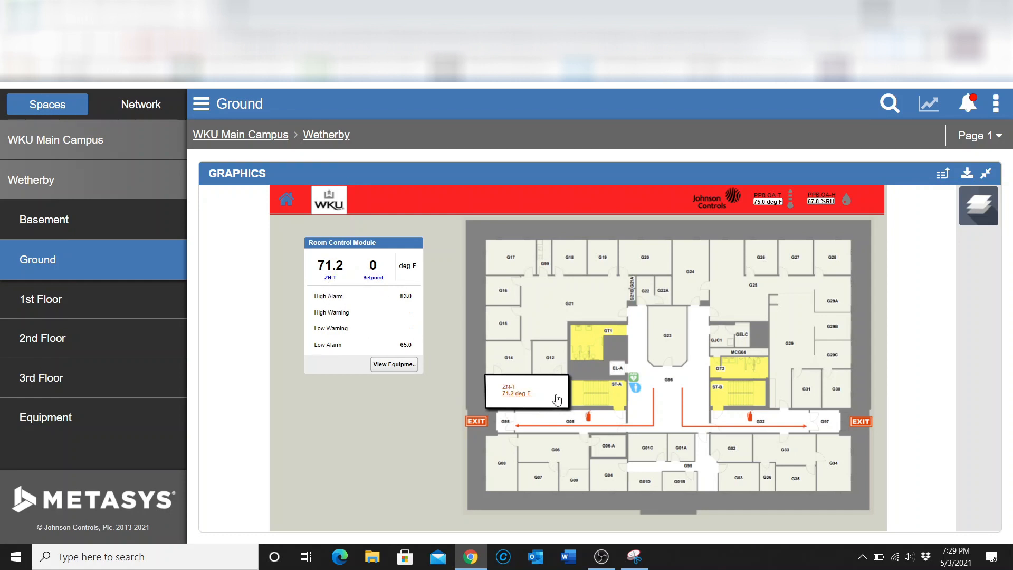
Open the selected room's equipment view from the Room Control Module and switch its dashboard to Page 1
{"action": "left_click", "coordinate": [397, 368]}
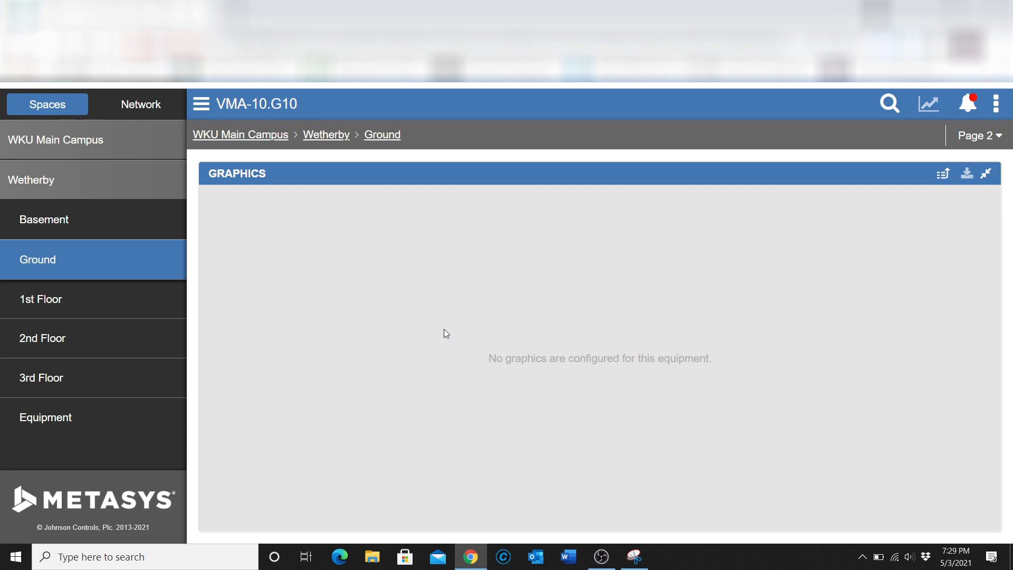
{"action": "left_click", "coordinate": [986, 174]}
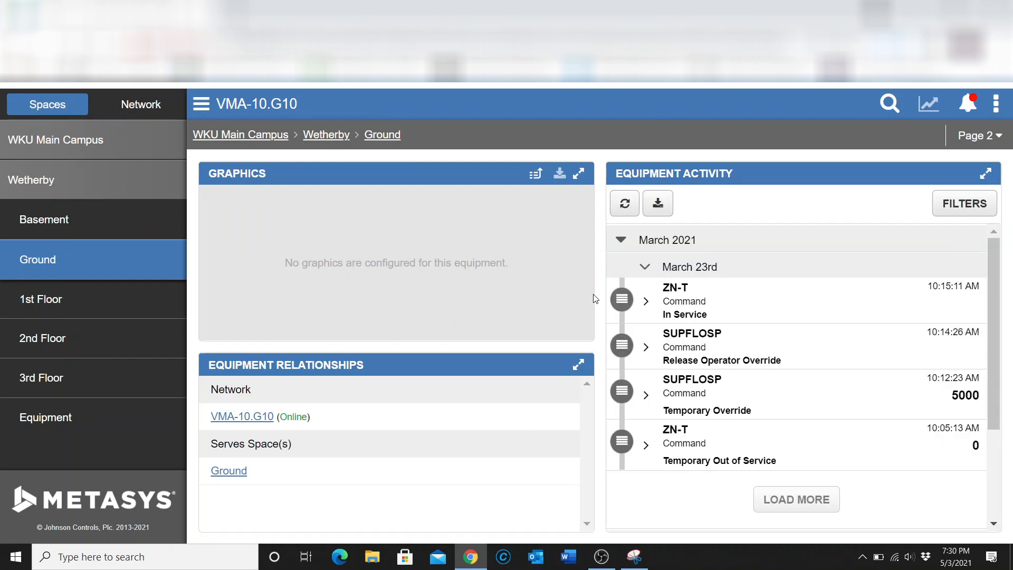
{"action": "left_click", "coordinate": [997, 138]}
{"action": "left_click", "coordinate": [919, 192]}
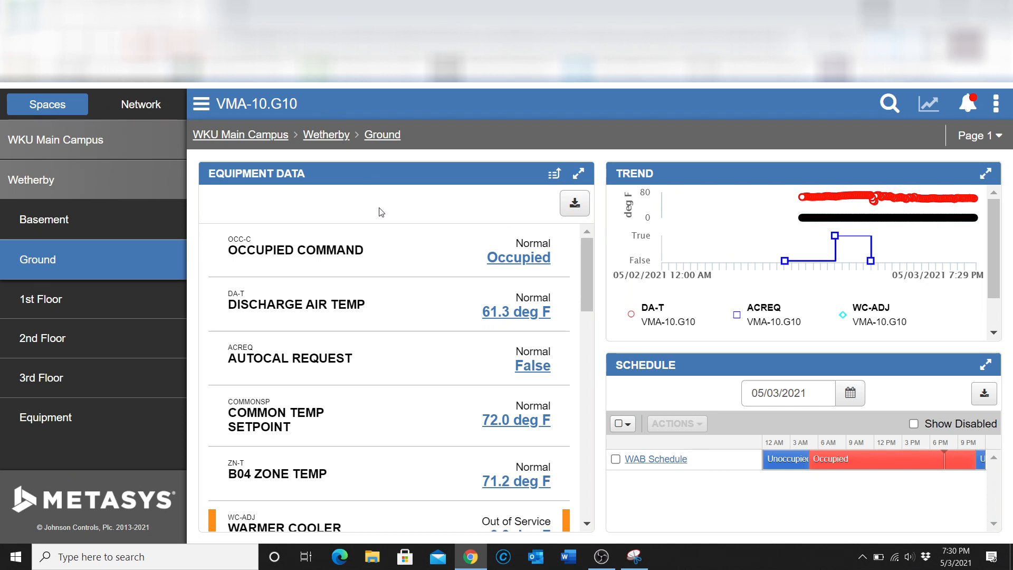
Return from the VMA-10.G10 equipment to the Ground space and enlarge its floor plan graphic again
{"action": "left_click", "coordinate": [380, 141]}
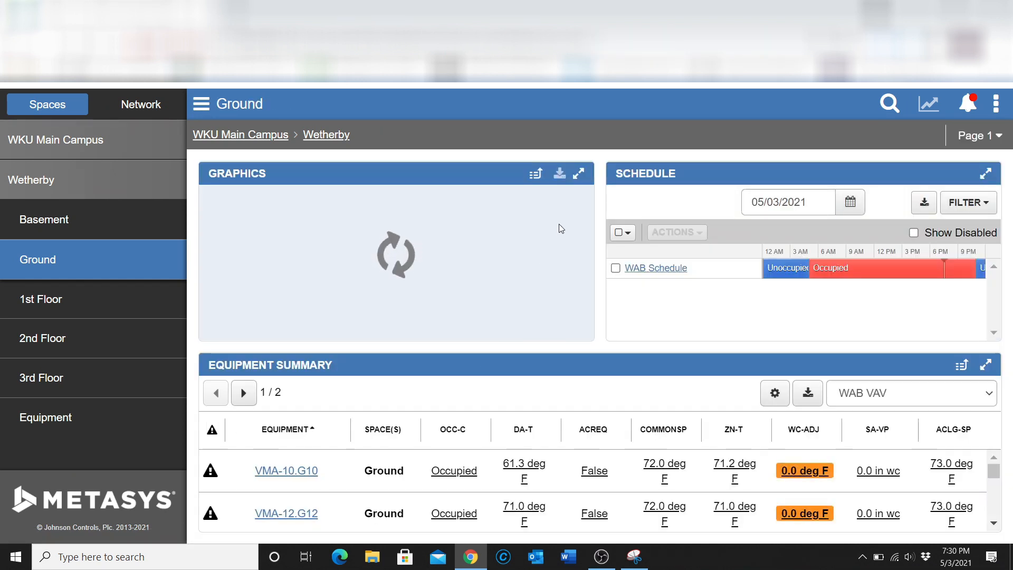
{"action": "left_click", "coordinate": [579, 173]}
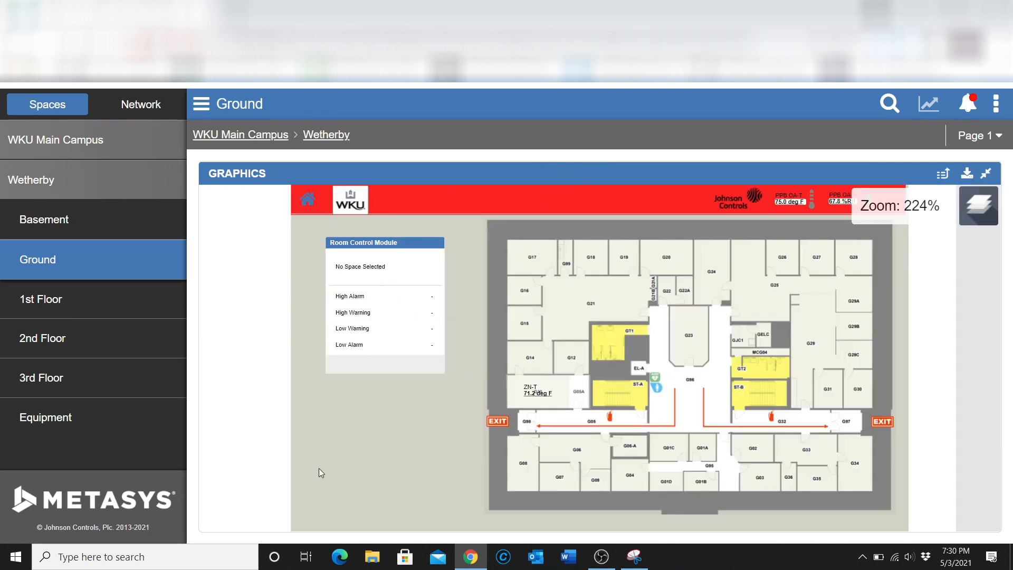